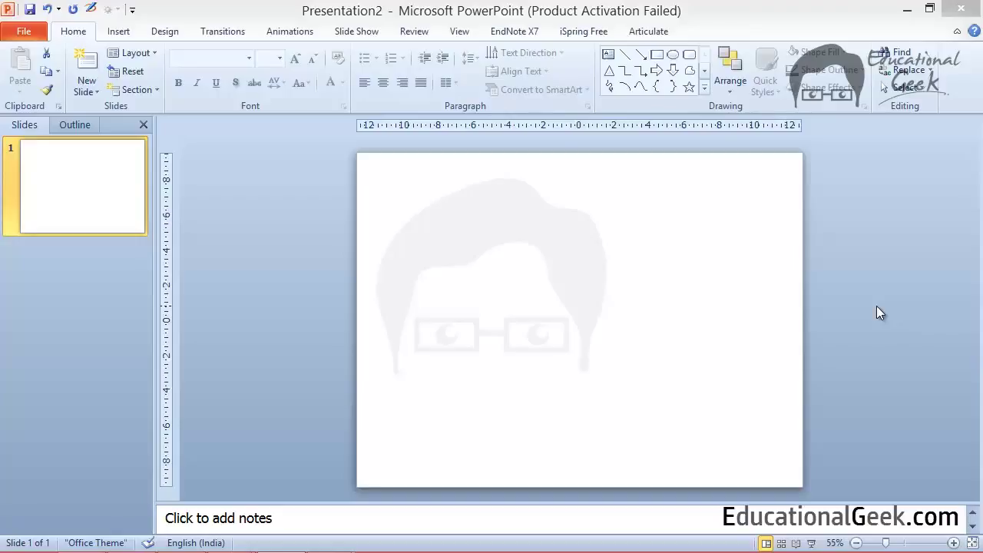
Step: Start inking on the blank slide and handwrite the word "draw" with the black pen near the slide's top
left_click(404, 34)
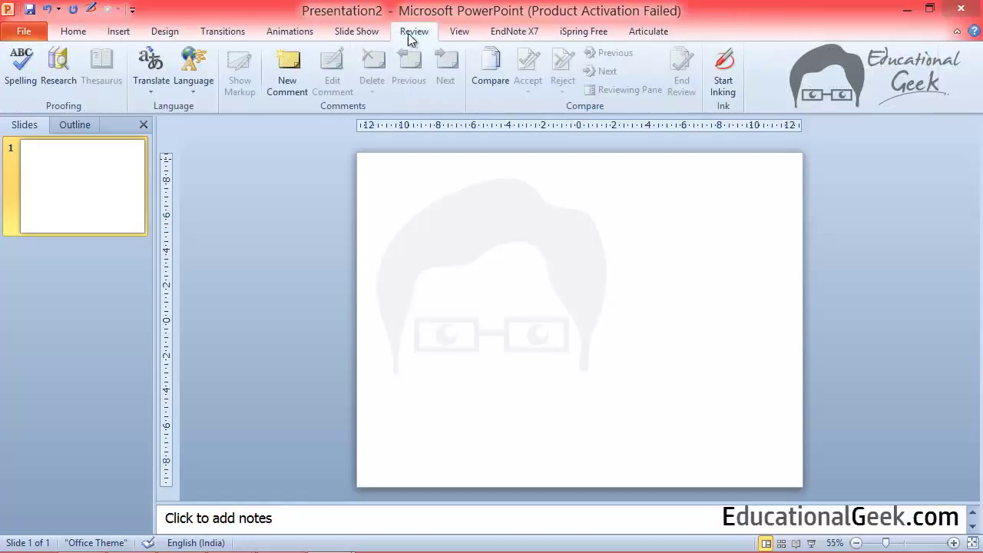
left_click(727, 88)
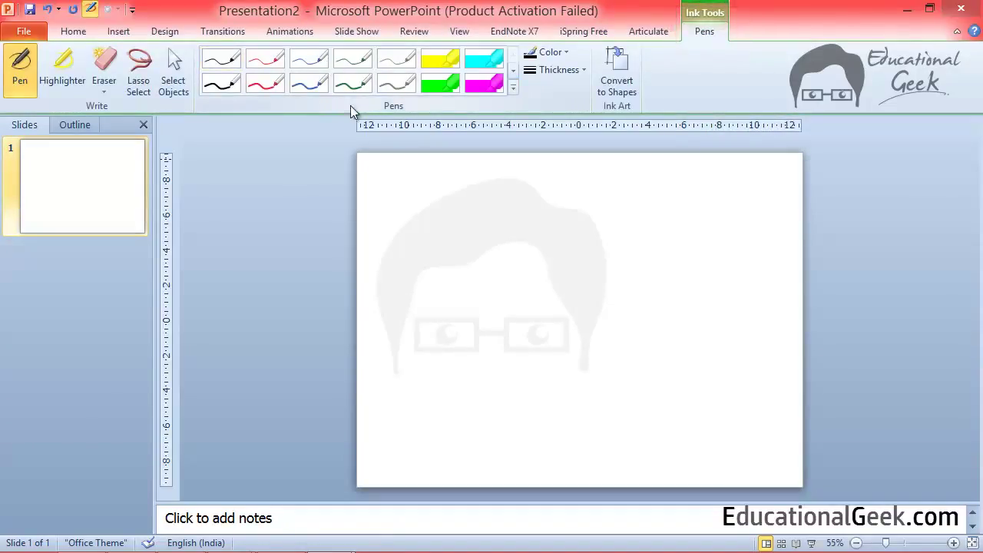
left_click(78, 35)
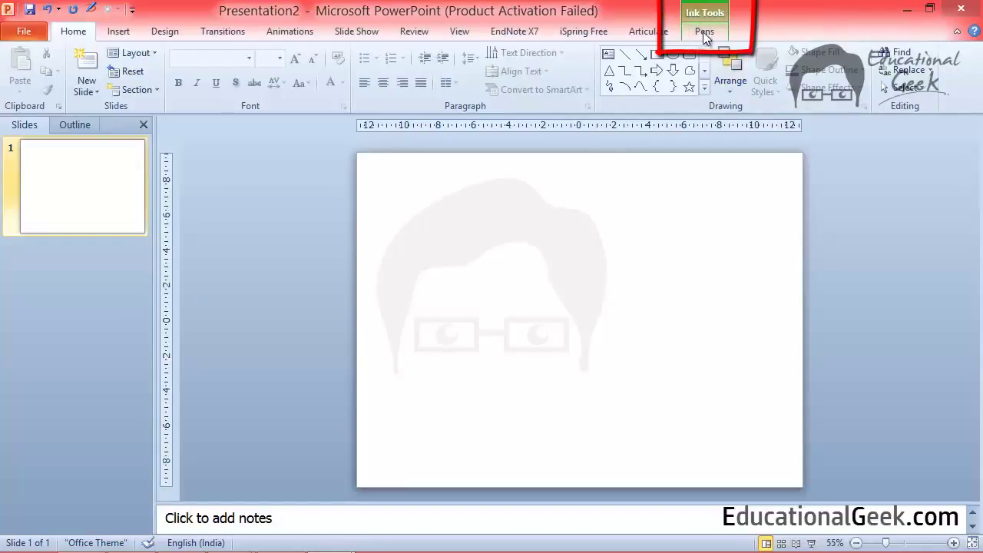
left_click(705, 32)
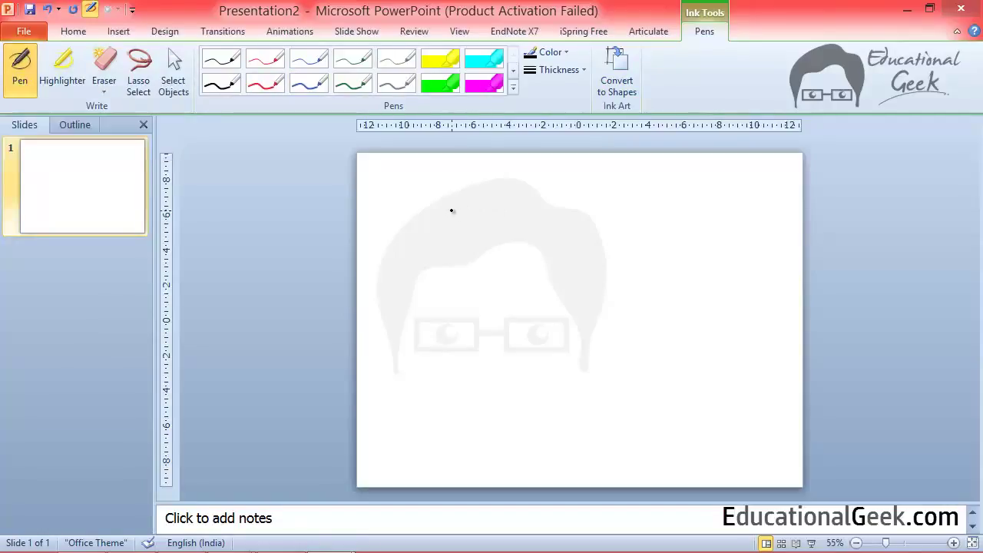
mouse_move(456, 203)
left_mouse_down()
mouse_move(441, 229)
mouse_move(520, 208)
left_mouse_up()
left_click_drag(460, 214, 447, 230)
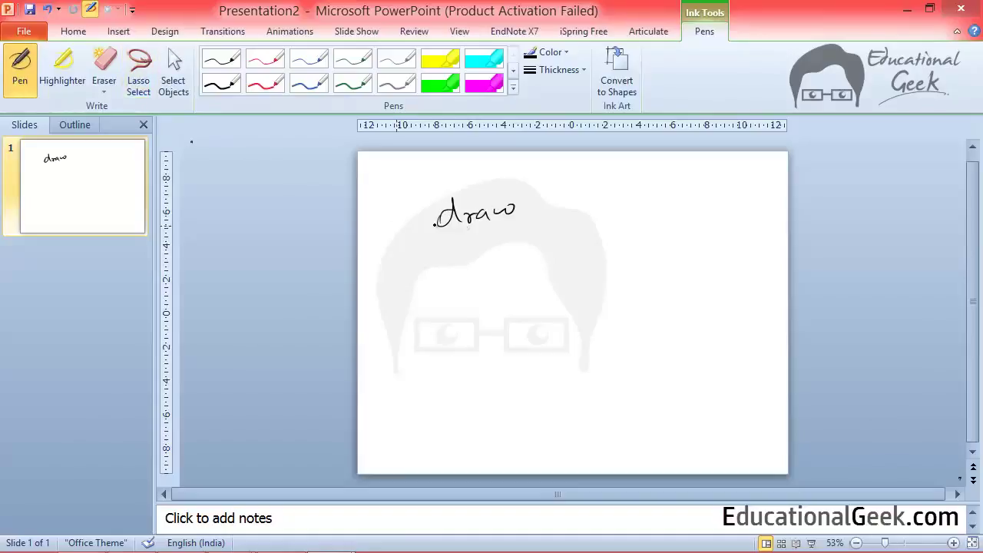
Step: Erase the stray ink dots around the slide with the Eraser, keeping the word "draw"
left_click(106, 66)
left_click(192, 142)
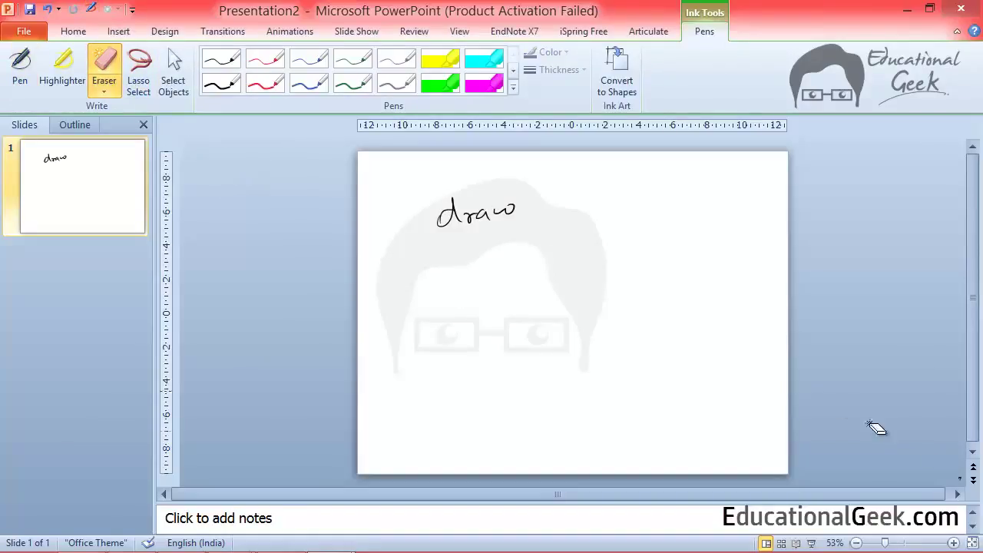
left_click(969, 468)
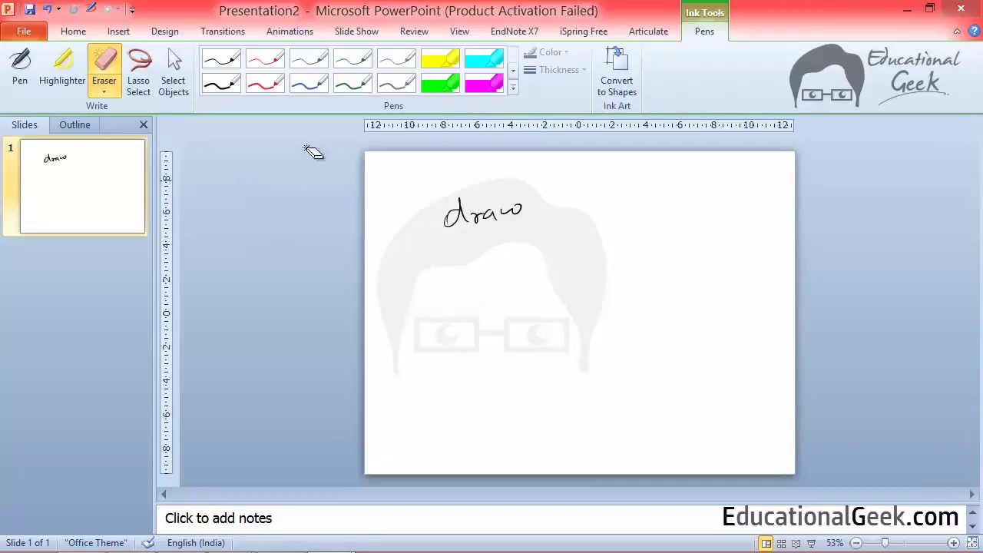
Step: Set the pen colour to dark orange and handwrite "orange" to the right of the word "draw"
left_click(34, 77)
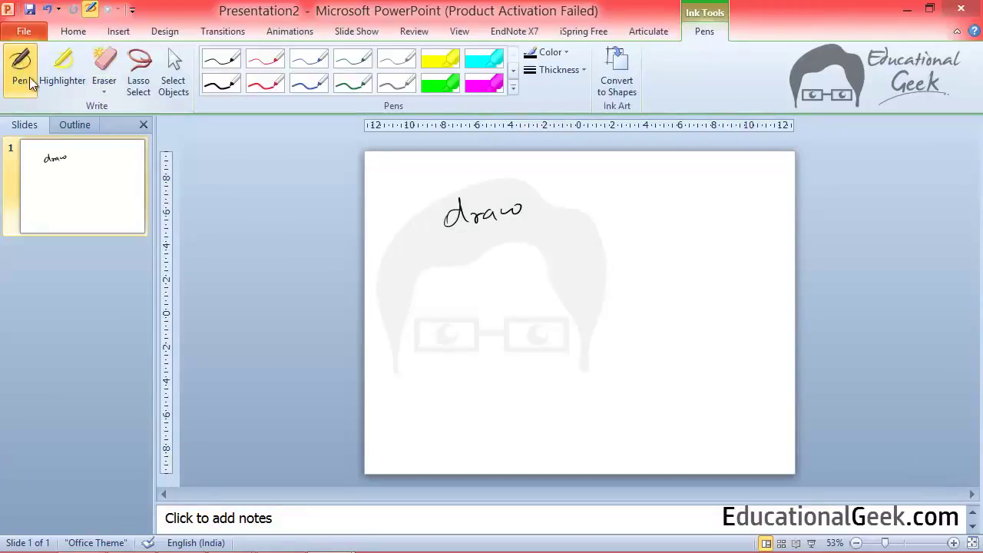
left_click(551, 52)
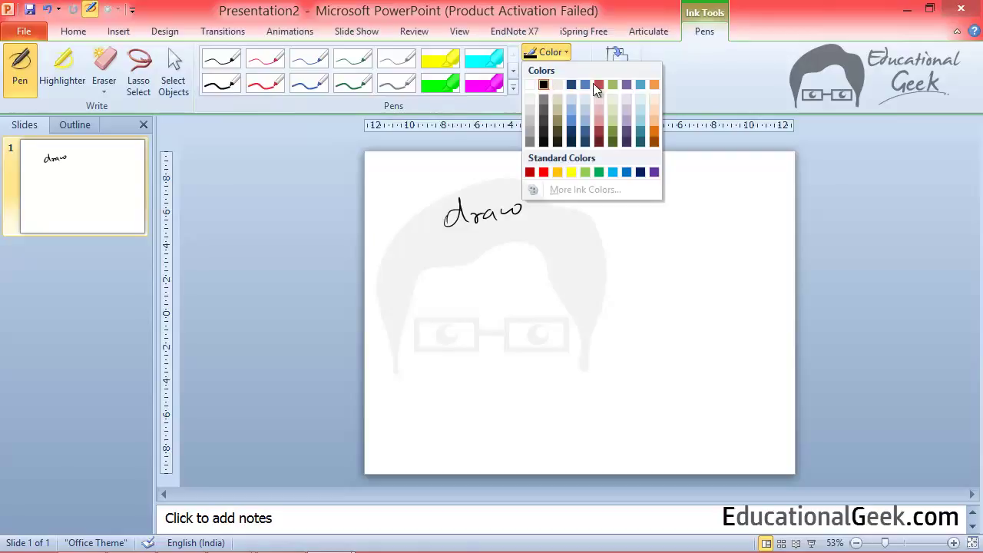
left_click(654, 131)
mouse_move(617, 228)
left_mouse_down()
mouse_move(683, 231)
mouse_move(688, 218)
left_mouse_up()
Step: Set the pen to the golden-yellow standard colour and handwrite "Yellow" in the middle of the slide
left_click(564, 54)
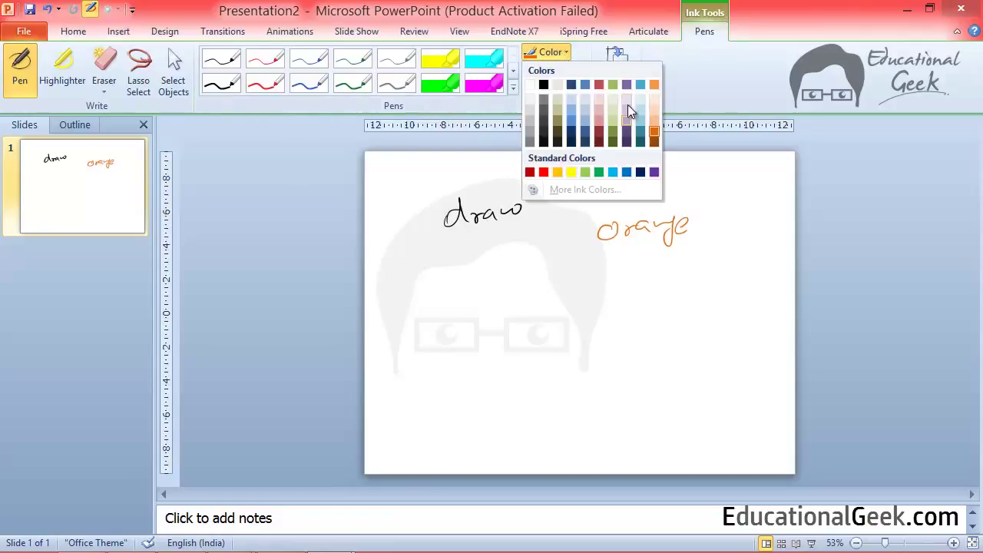
left_click(557, 172)
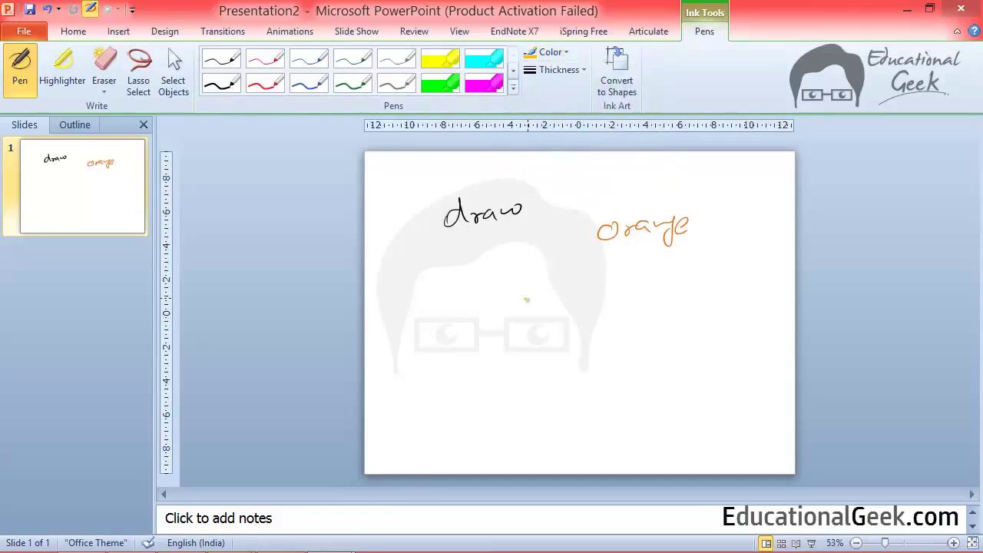
mouse_move(499, 269)
left_mouse_down()
mouse_move(507, 325)
mouse_move(566, 281)
mouse_move(595, 279)
left_mouse_up()
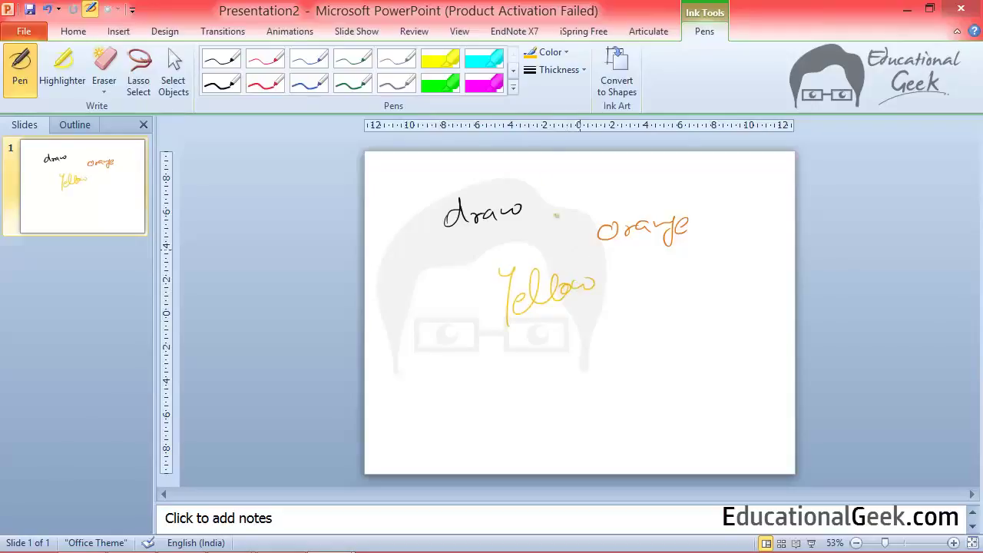
Step: Set the pen thickness to 6 pt and handwrite "Bolder" below the word "Yellow"
left_click(581, 70)
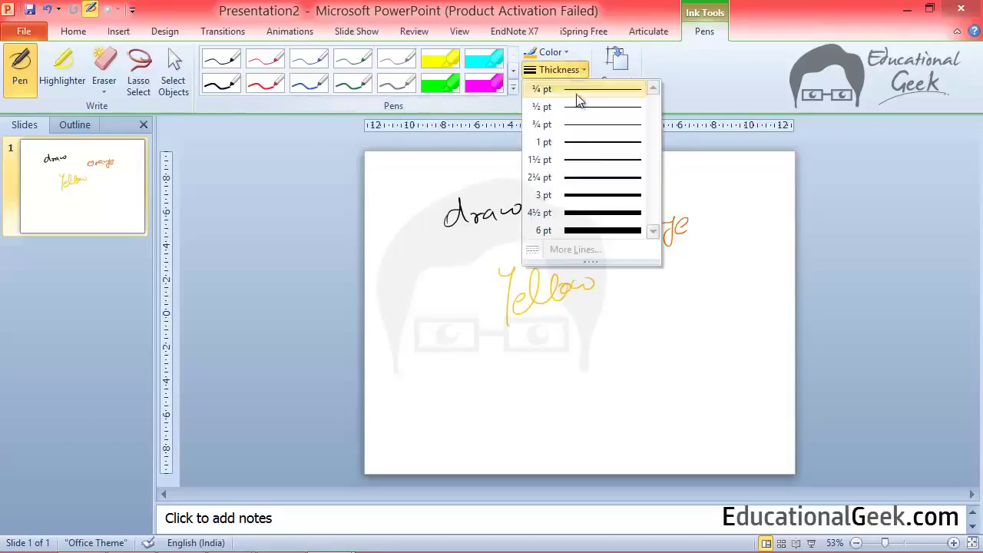
left_click(581, 229)
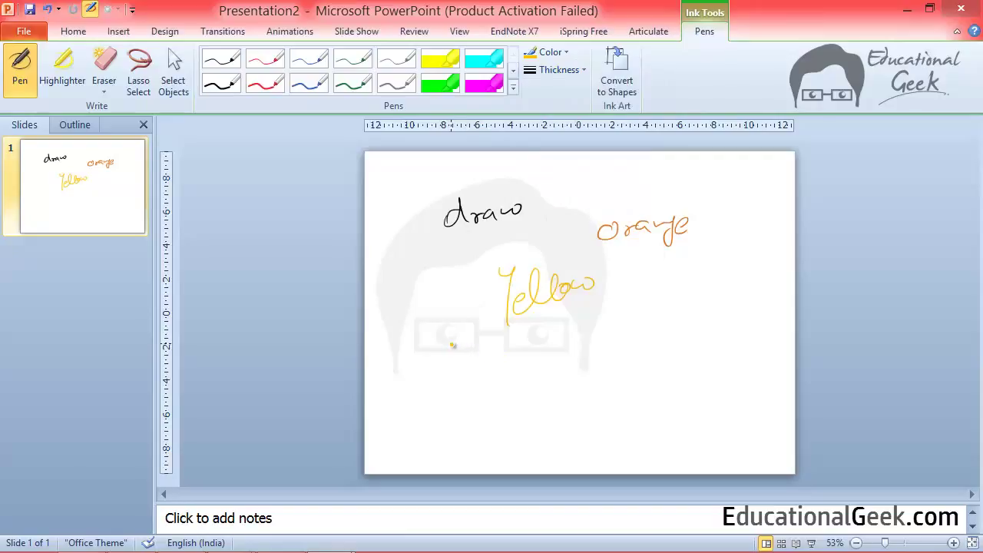
mouse_move(446, 338)
left_mouse_down()
mouse_move(459, 378)
mouse_move(516, 330)
mouse_move(551, 352)
mouse_move(564, 332)
left_mouse_up()
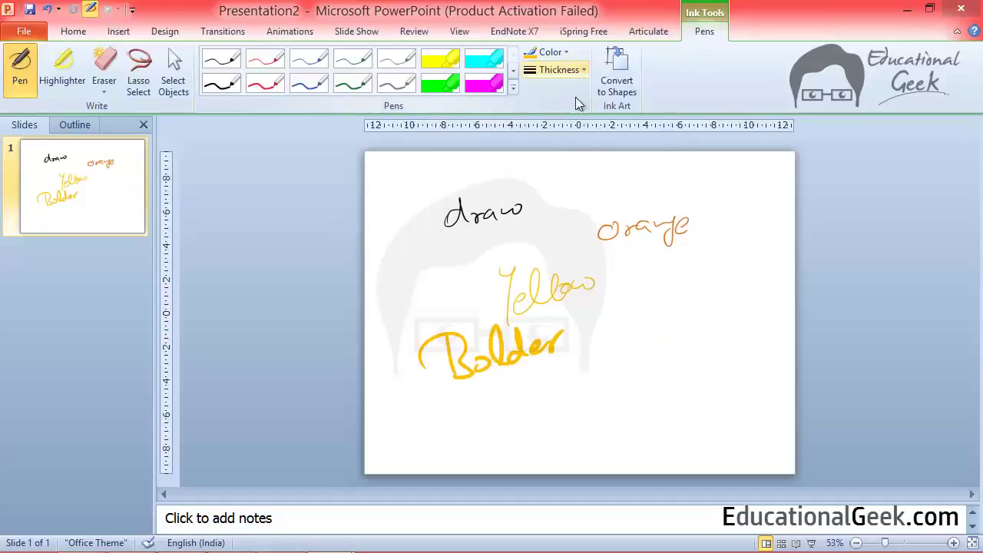
Step: Set the pen thickness to 2¼ pt and handwrite the digits 2, 1 and 4 with an underline below "orange"
left_click(559, 70)
left_click(581, 175)
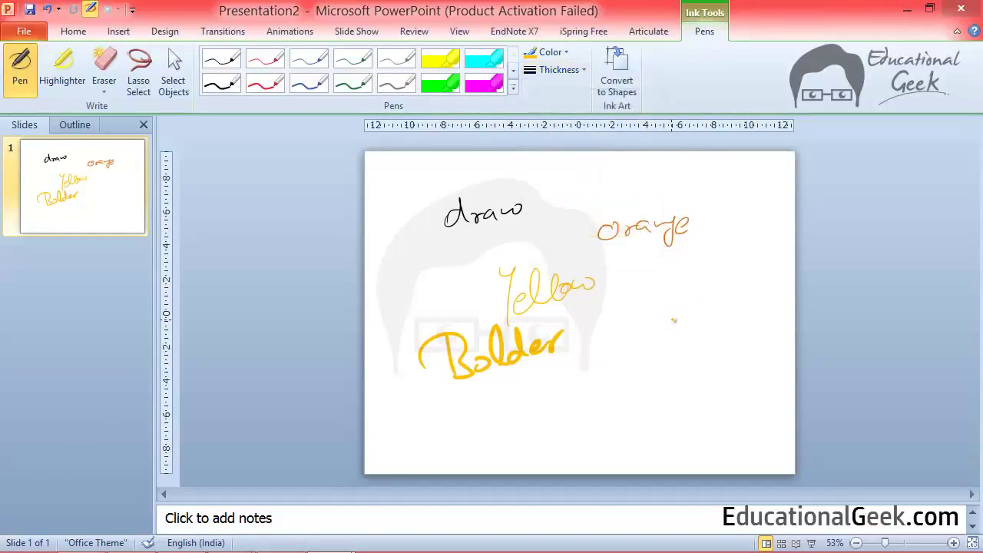
mouse_move(649, 311)
left_mouse_down()
mouse_move(679, 330)
mouse_move(695, 319)
left_mouse_up()
left_click_drag(703, 330, 711, 349)
left_click_drag(673, 369, 726, 356)
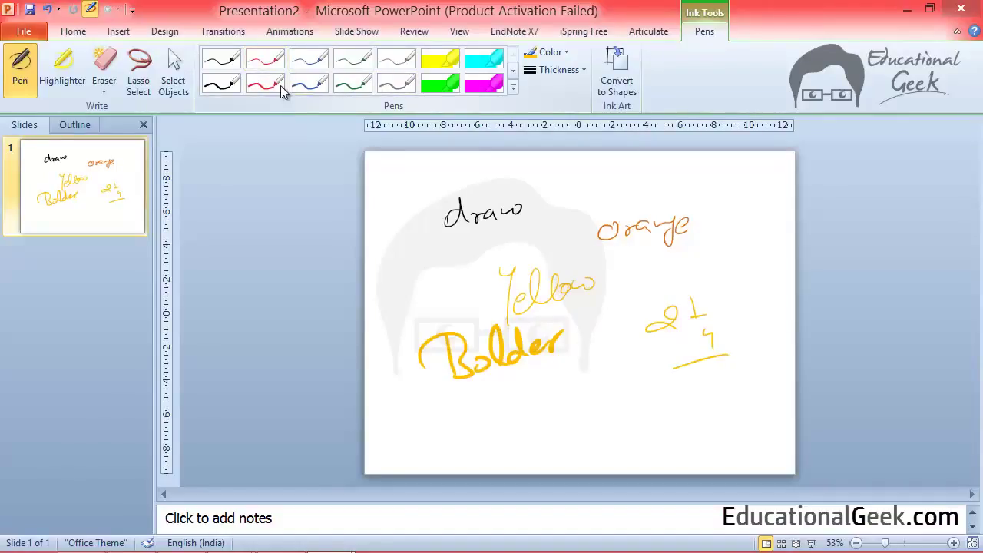
Step: Handwrite "Black" with the thin black favourite pen and an underlined "Bolder Black" with the thicker black one, both under "draw"
left_click(229, 69)
mouse_move(404, 243)
left_mouse_down()
mouse_move(430, 257)
mouse_move(476, 250)
mouse_move(477, 238)
mouse_move(496, 257)
left_mouse_up()
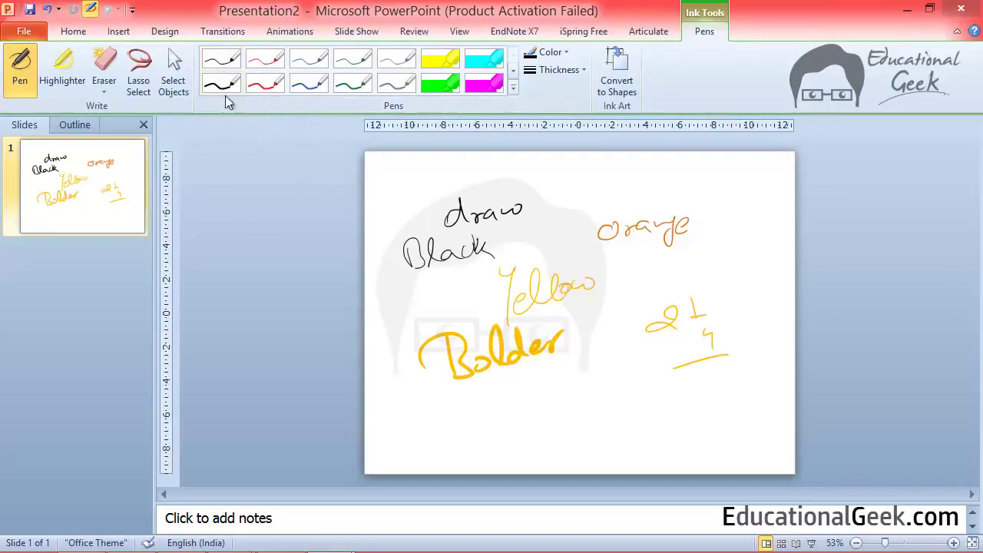
mouse_move(390, 284)
left_mouse_down()
mouse_move(388, 307)
mouse_move(441, 286)
mouse_move(466, 290)
mouse_move(530, 260)
mouse_move(570, 264)
left_mouse_up()
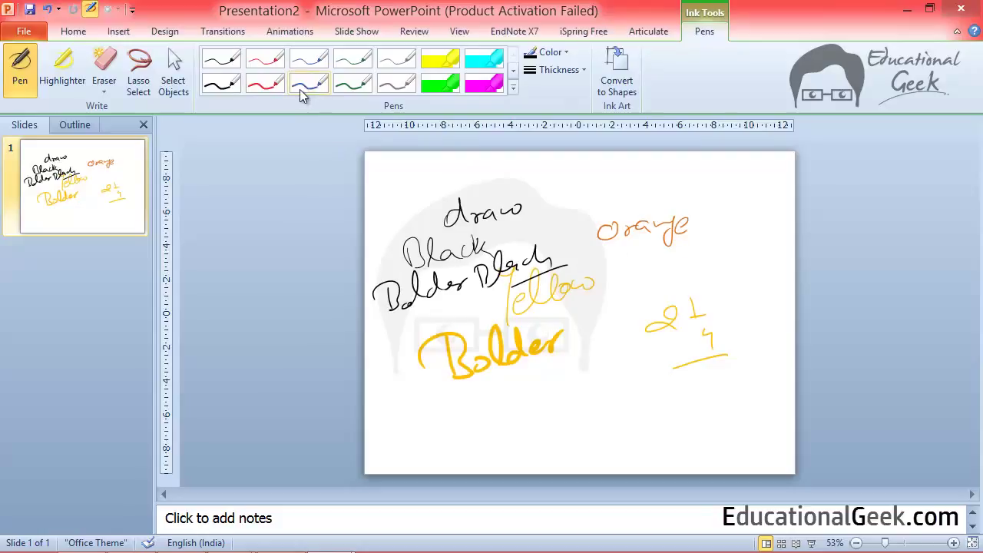
Step: Draw a zigzag beside "orange" with the thickest green built-in pen, and switch back to a black favourite pen
left_click(514, 89)
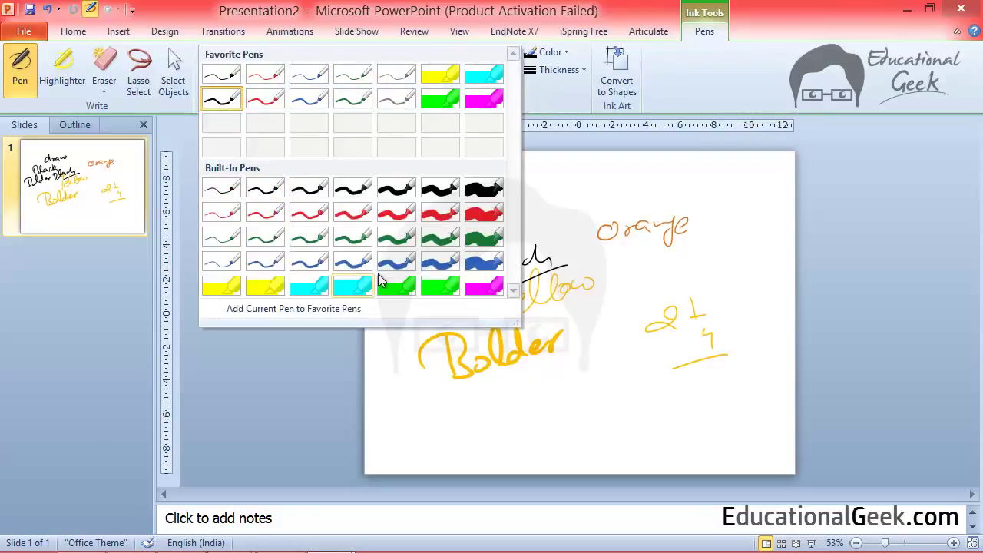
left_click(484, 236)
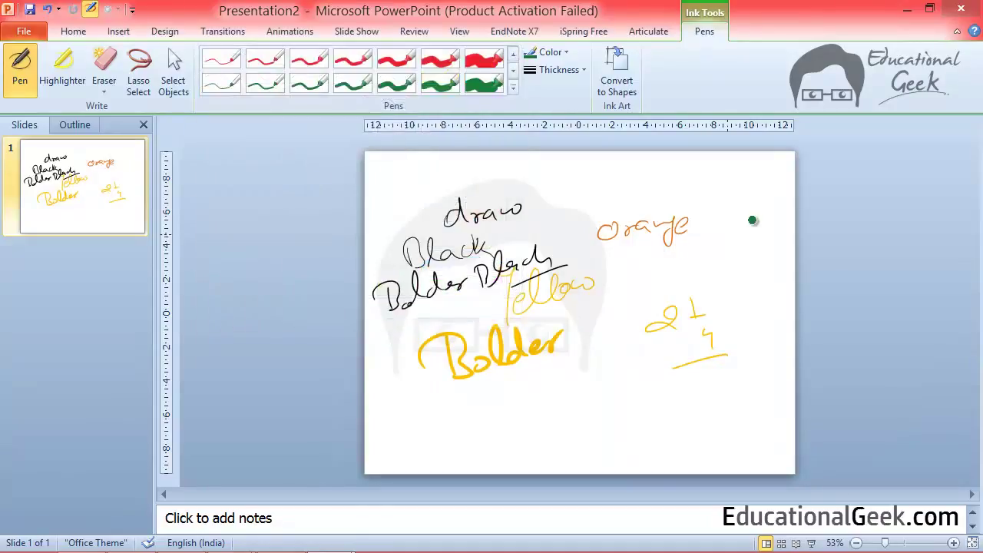
mouse_move(754, 220)
left_mouse_down()
mouse_move(731, 223)
mouse_move(654, 327)
left_mouse_up()
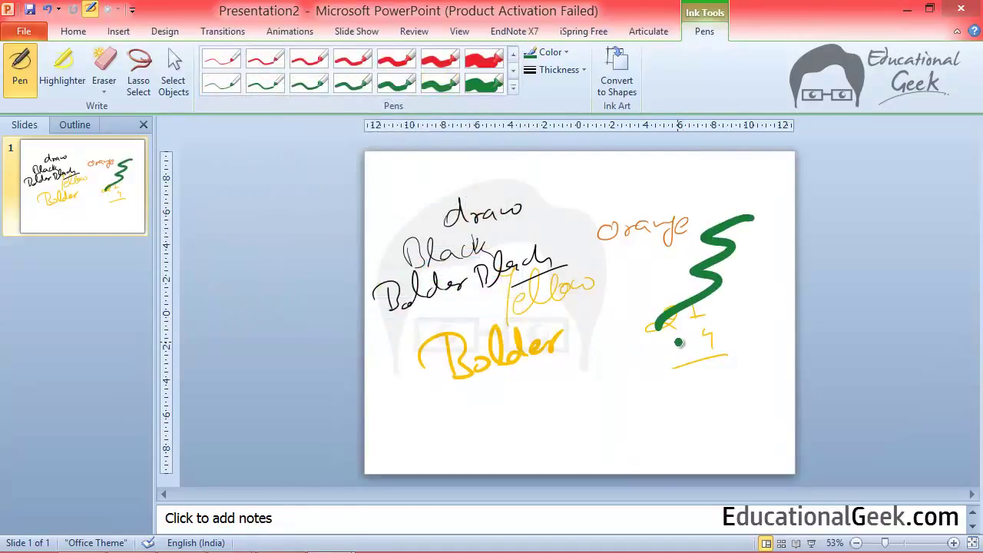
left_click(513, 88)
left_click(221, 83)
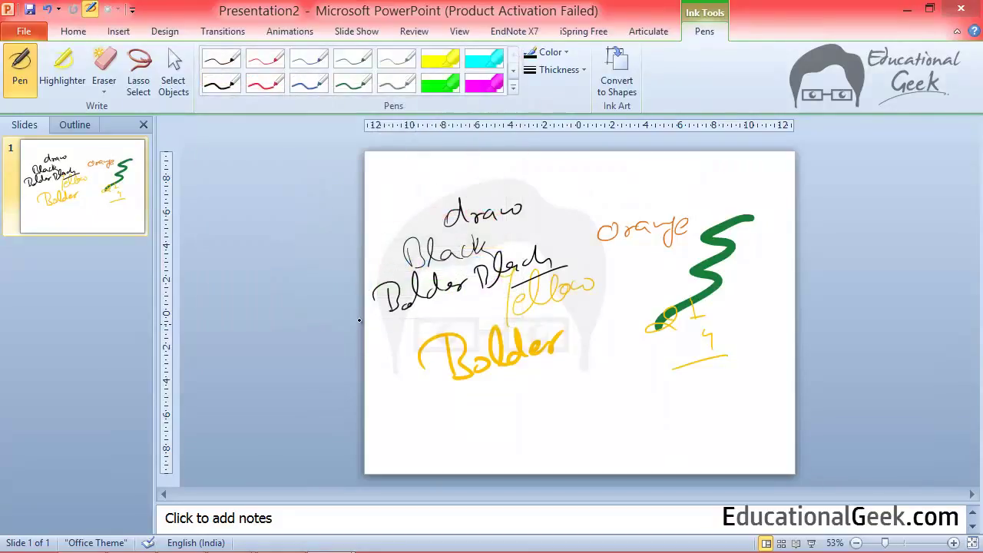
Step: Highlight the handwritten words "draw", "Black", "Bolder Black" and "orange" with the yellow Highlighter
left_click(63, 73)
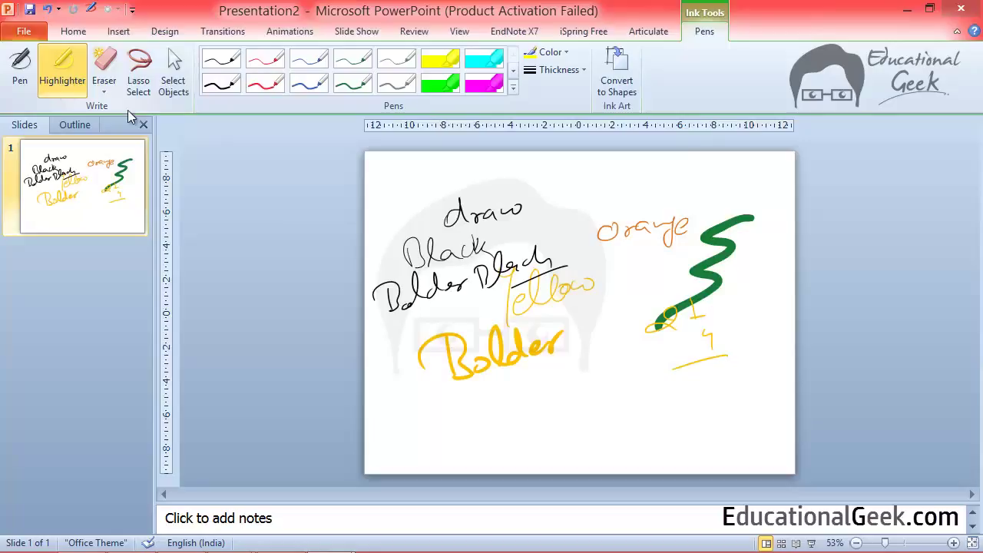
left_click_drag(443, 222, 526, 208)
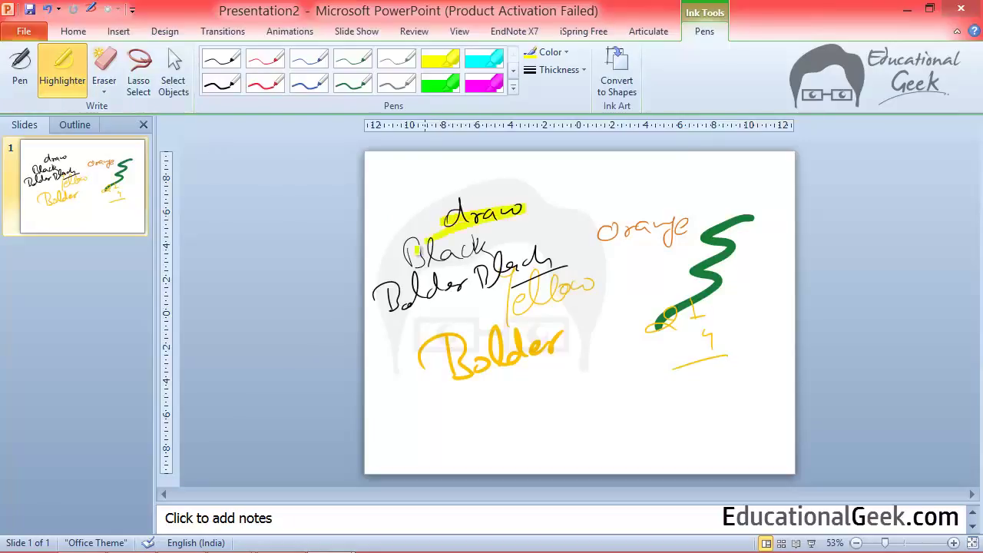
left_click_drag(418, 250, 508, 237)
left_click_drag(414, 269, 511, 253)
left_click_drag(407, 296, 547, 262)
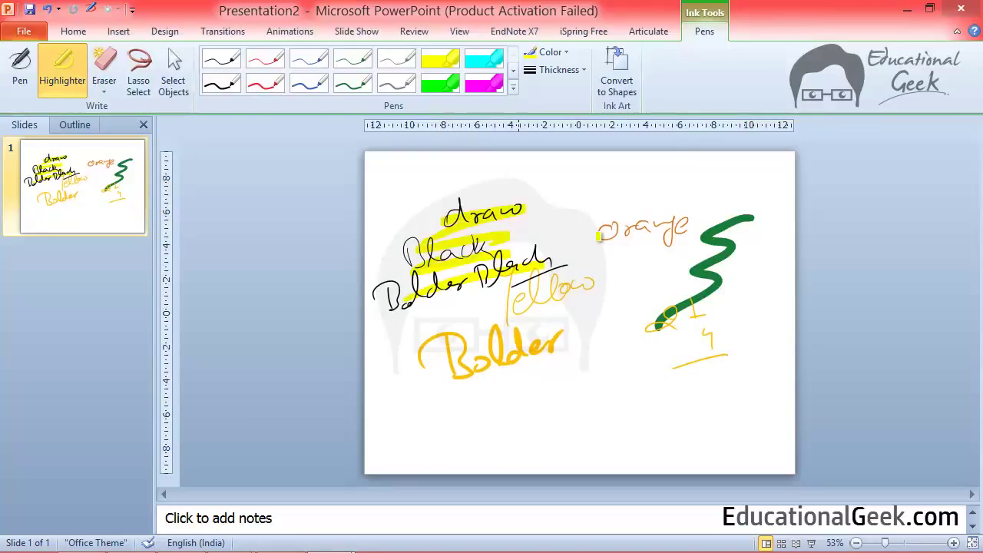
mouse_move(596, 235)
left_mouse_down()
mouse_move(689, 224)
mouse_move(607, 241)
left_mouse_up()
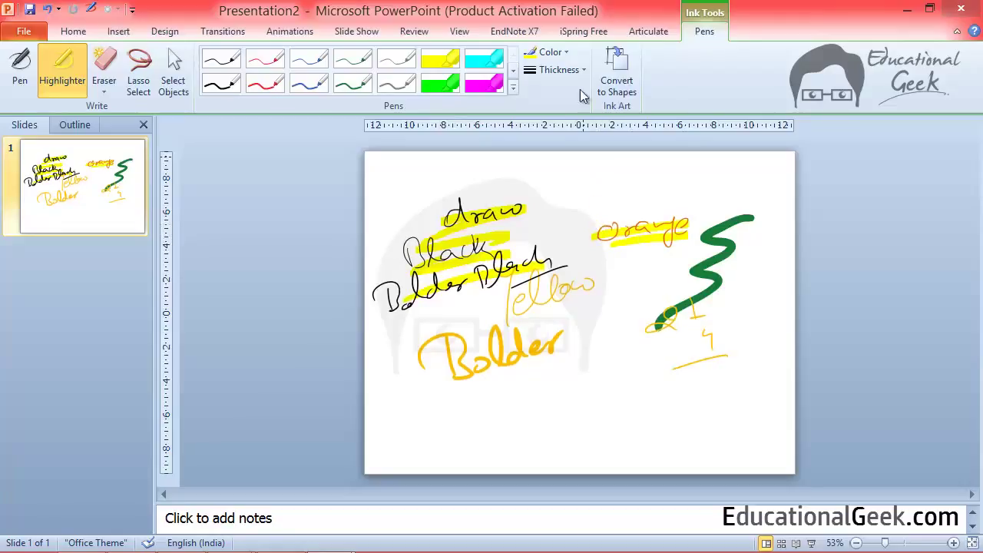
Step: Set the highlighter colour to dark orange and draw a zigzag over the green zigzag
left_click(550, 51)
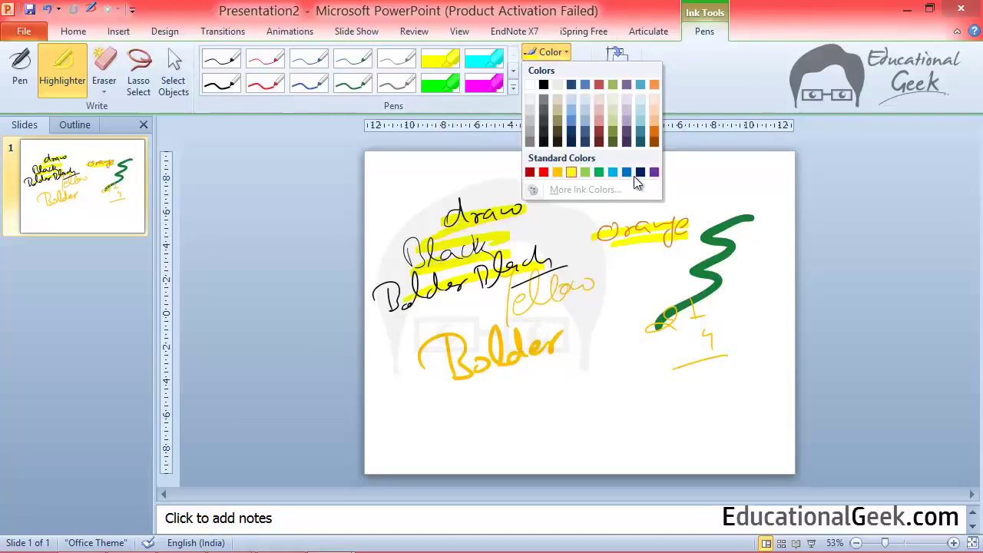
left_click(652, 133)
mouse_move(768, 221)
left_mouse_down()
mouse_move(705, 287)
mouse_move(722, 316)
left_mouse_up()
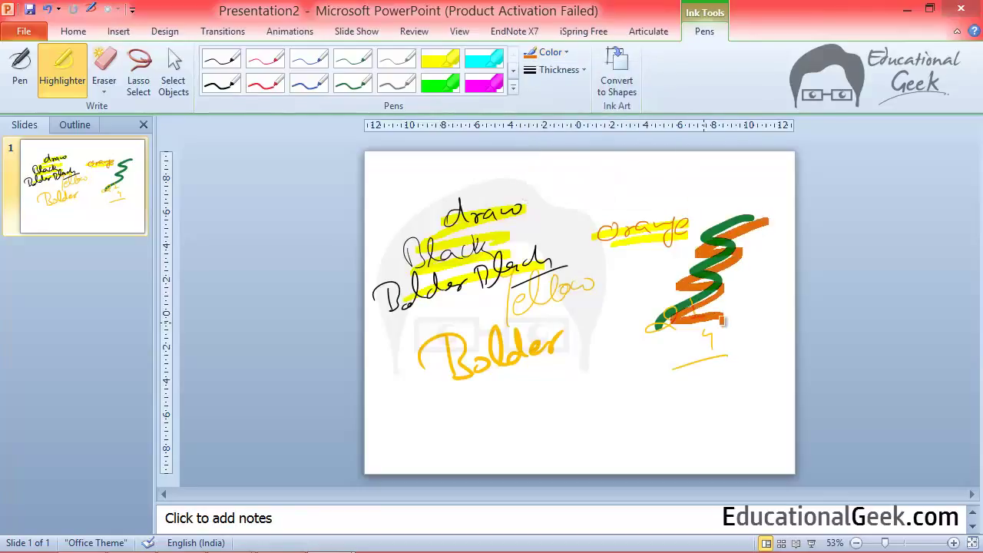
Step: Set the highlighter to yellow with a 3 pt thickness and draw a zigzag down through the words "Yellow" and "Bolder"
left_click(554, 56)
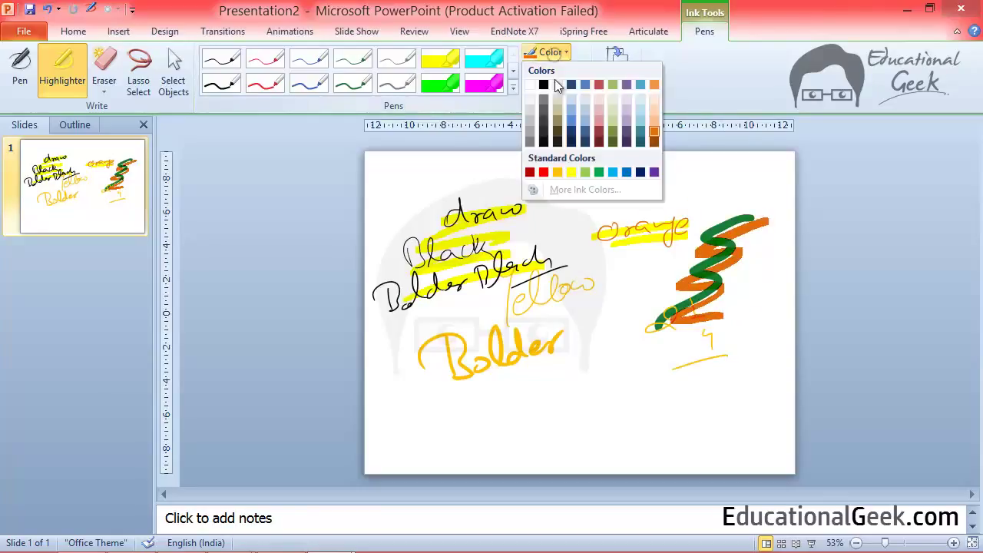
left_click(569, 170)
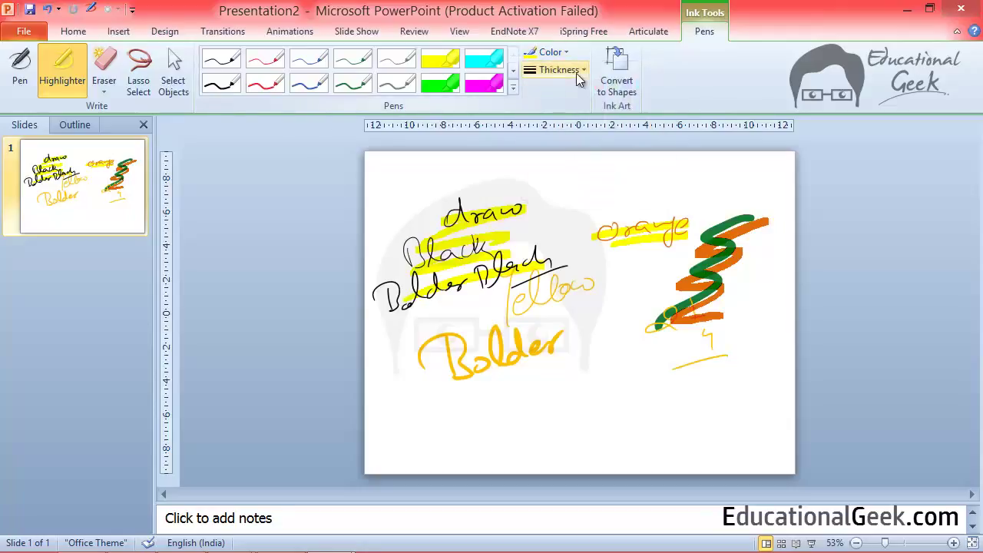
left_click(557, 70)
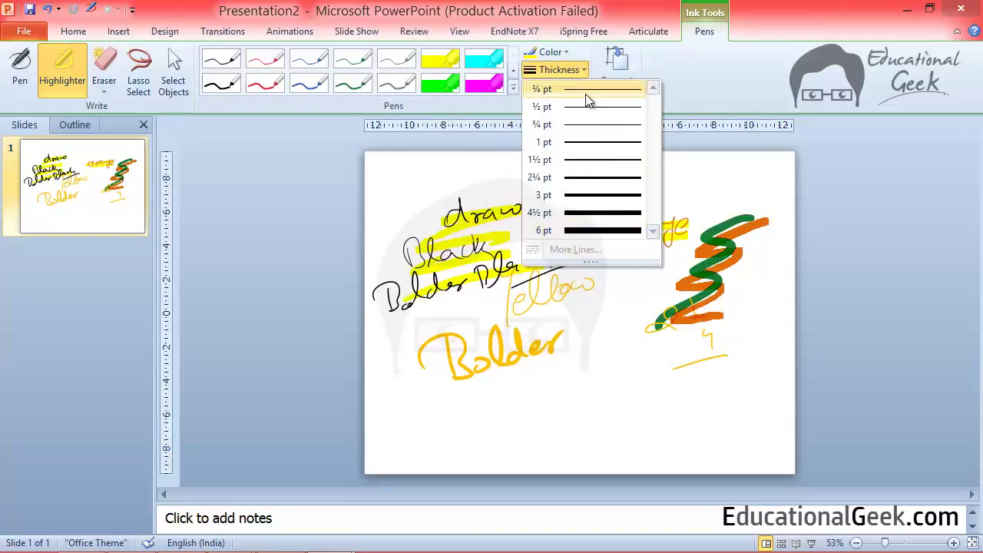
left_click(586, 188)
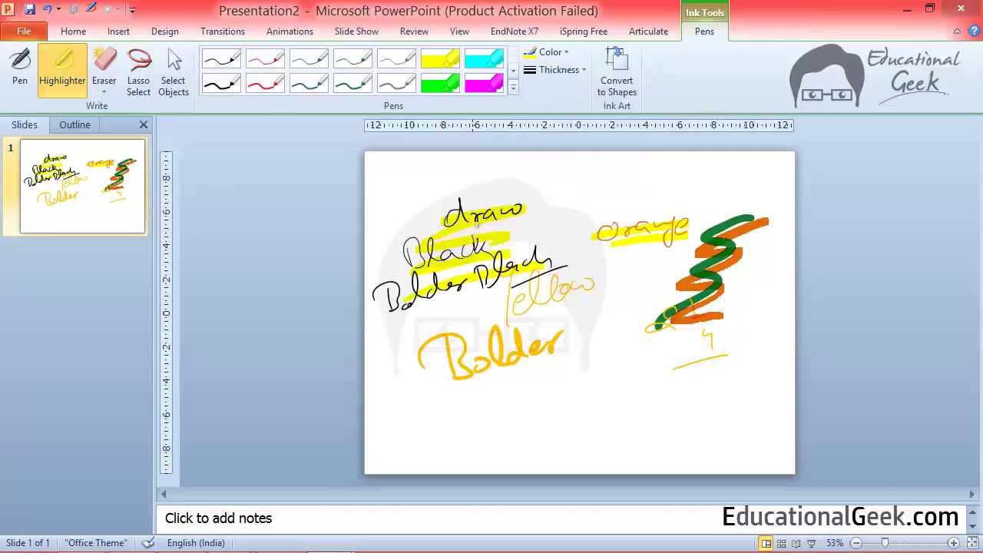
left_click_drag(503, 367, 607, 407)
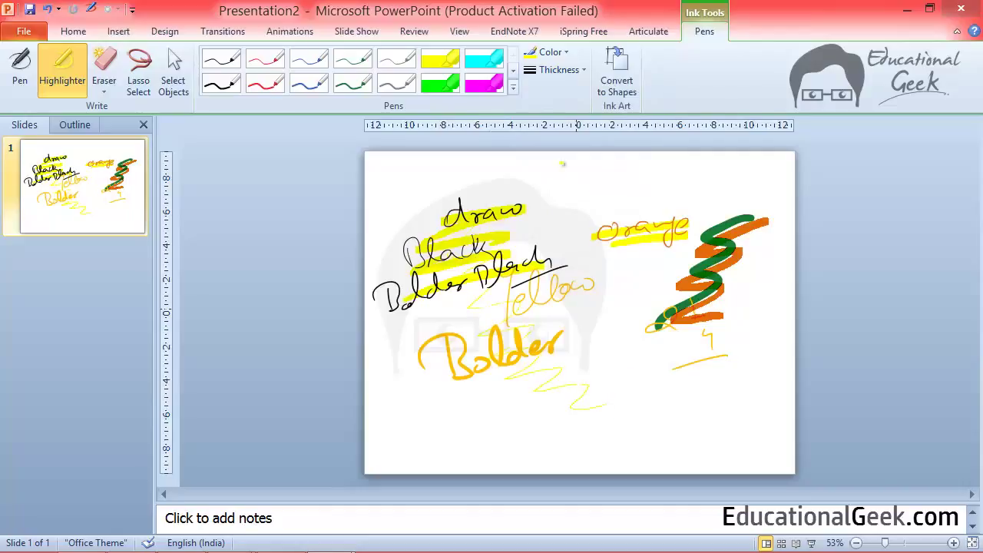
Step: Set the yellow highlighter's thickness to 6 pt and draw a zigzag in the empty area beside and below "Bolder"
left_click(566, 53)
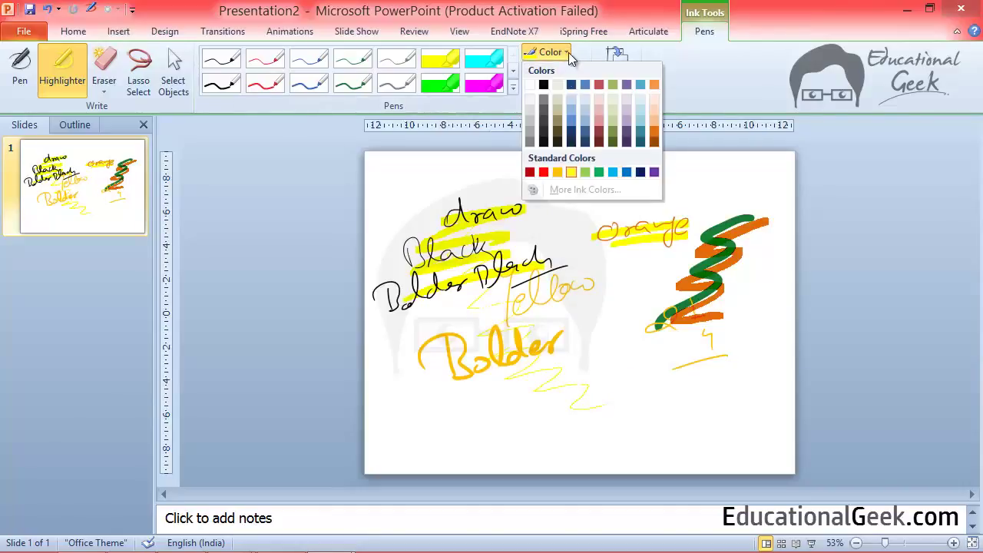
left_click(568, 52)
left_click(566, 76)
left_click(576, 231)
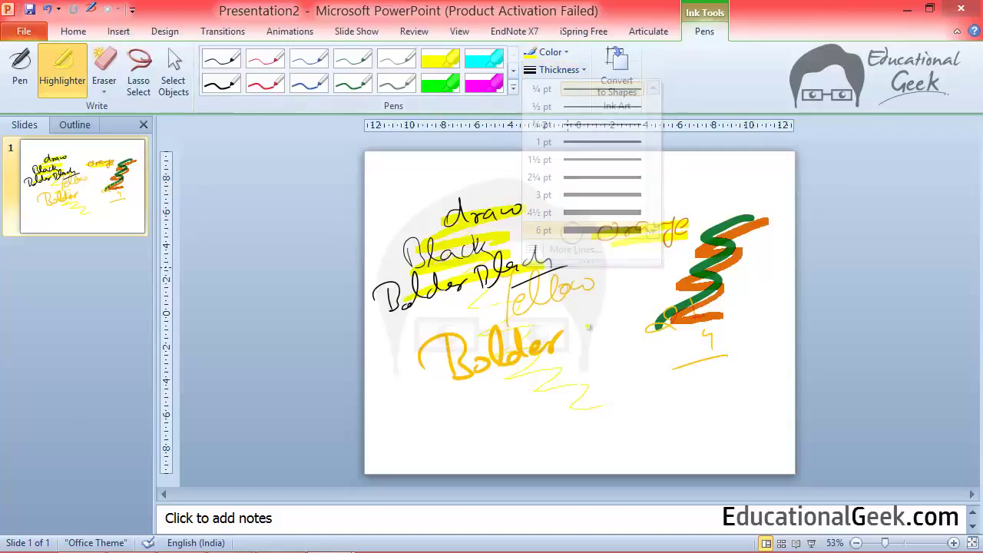
left_click_drag(597, 351, 634, 438)
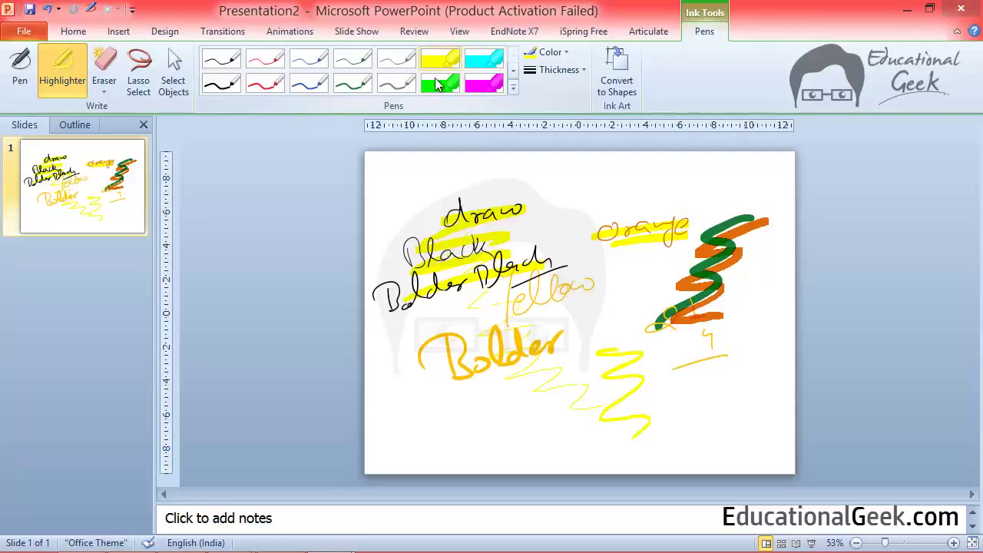
Step: Use the favourite highlighters: turquoise above "draw", magenta above "Black", green over the B of "Bolder Black", and yellow at the start of "Black"
left_click(484, 58)
left_click_drag(427, 183, 534, 175)
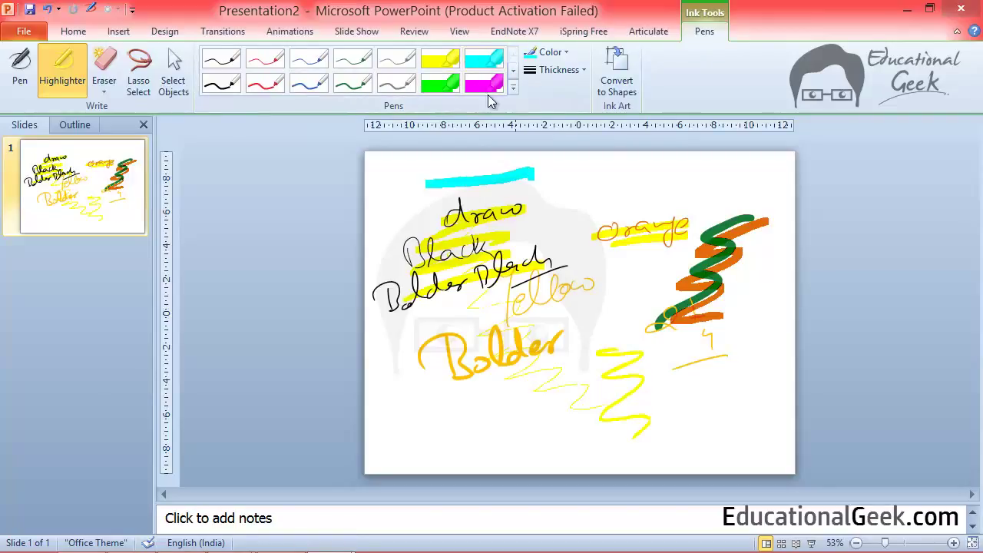
left_click_drag(414, 246, 510, 217)
left_click(440, 83)
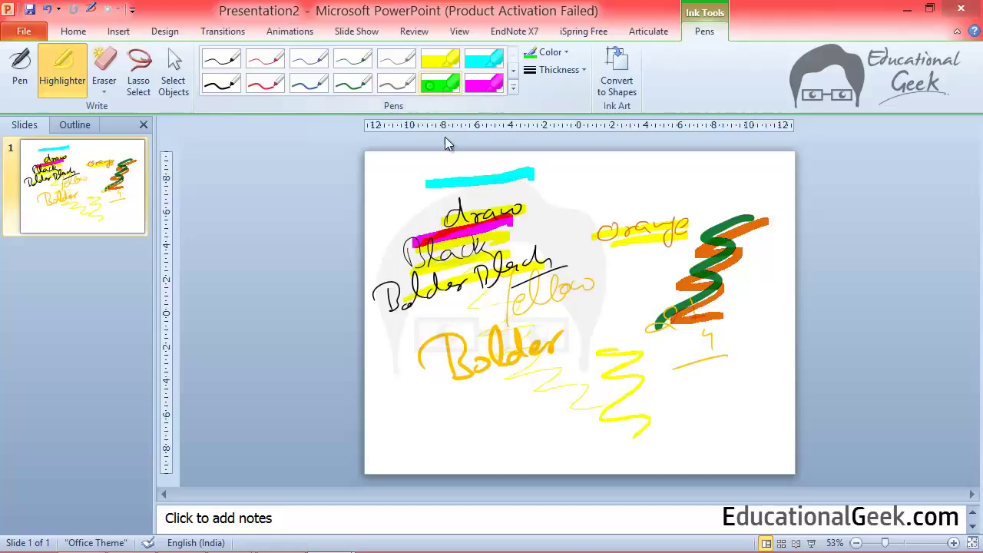
mouse_move(402, 278)
left_mouse_down()
mouse_move(388, 311)
mouse_move(401, 325)
left_mouse_up()
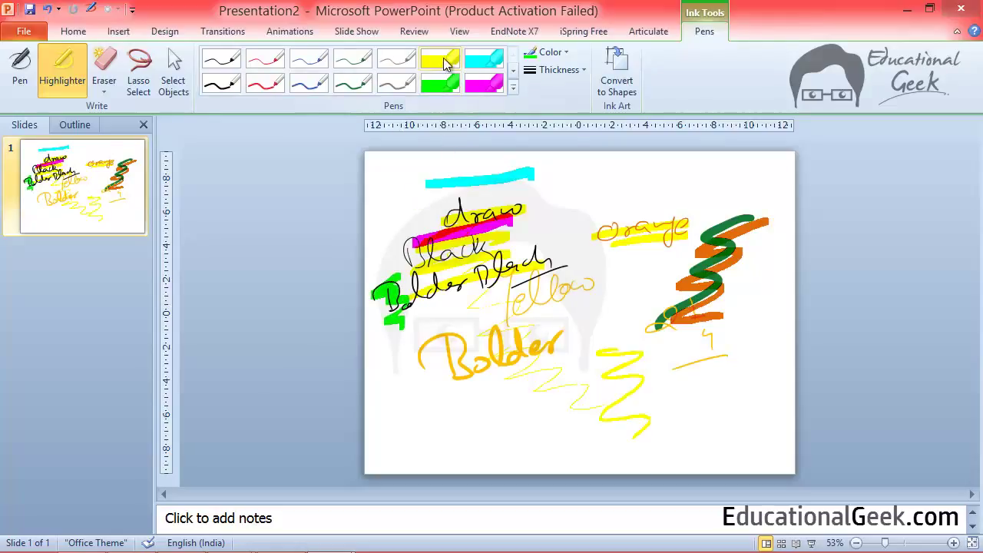
mouse_move(403, 244)
left_mouse_down()
mouse_move(387, 261)
mouse_move(429, 271)
left_mouse_up()
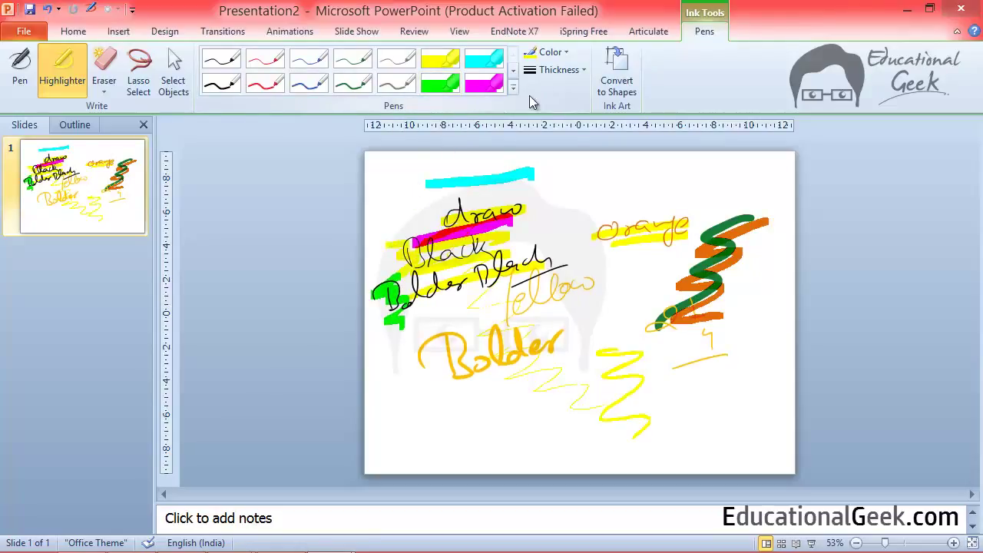
Step: Draw a zigzag above and over "orange" with the second green built-in highlighter
left_click(513, 89)
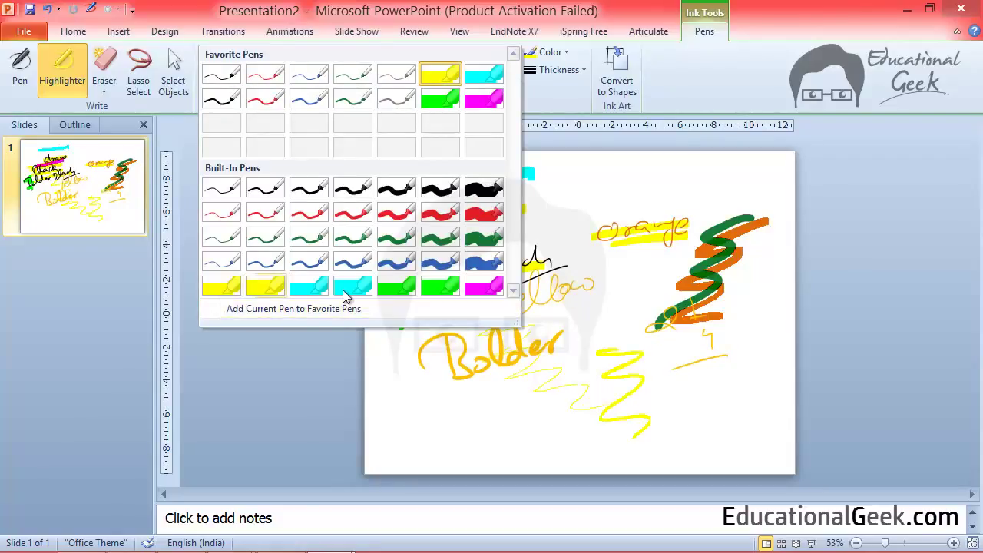
left_click(440, 286)
mouse_move(603, 184)
left_mouse_down()
mouse_move(614, 206)
mouse_move(694, 228)
left_mouse_up()
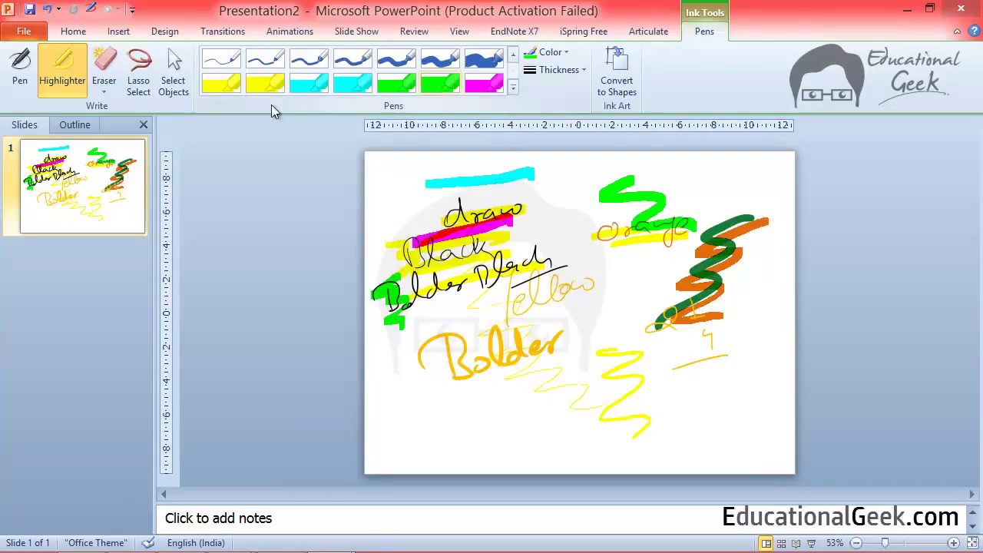
Step: Erase the turquoise line, the bright green zigzag and the dark green zigzag with the Stroke Eraser
left_click(106, 64)
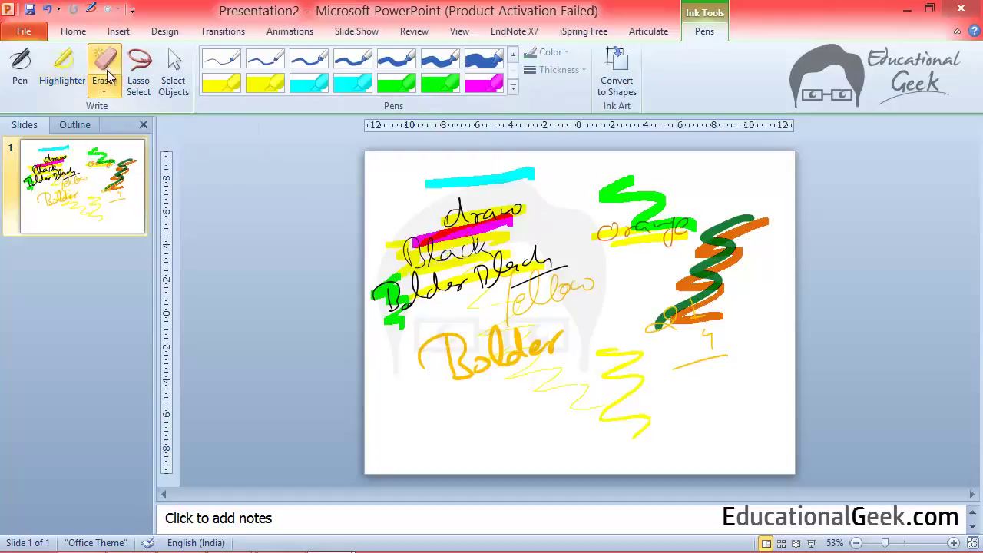
left_click(112, 92)
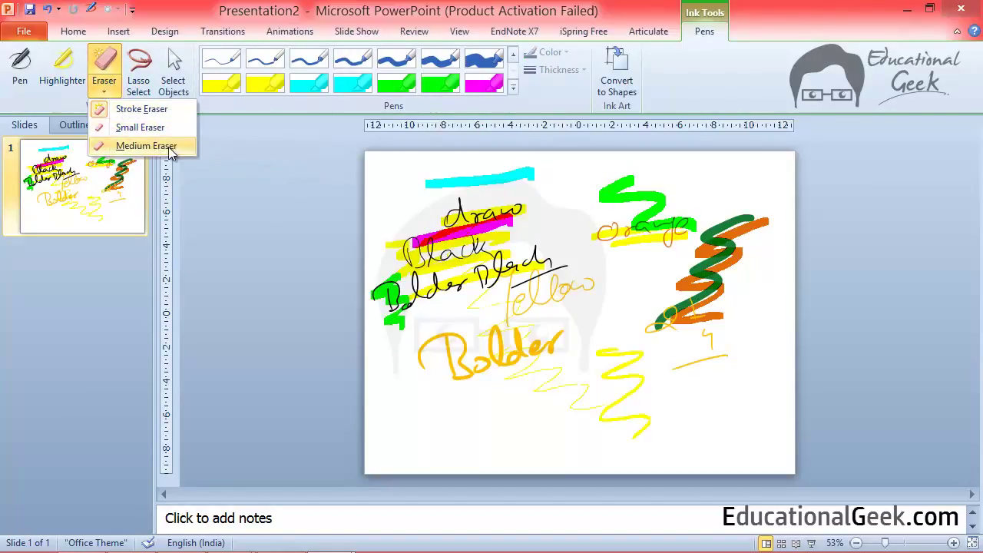
left_click(150, 127)
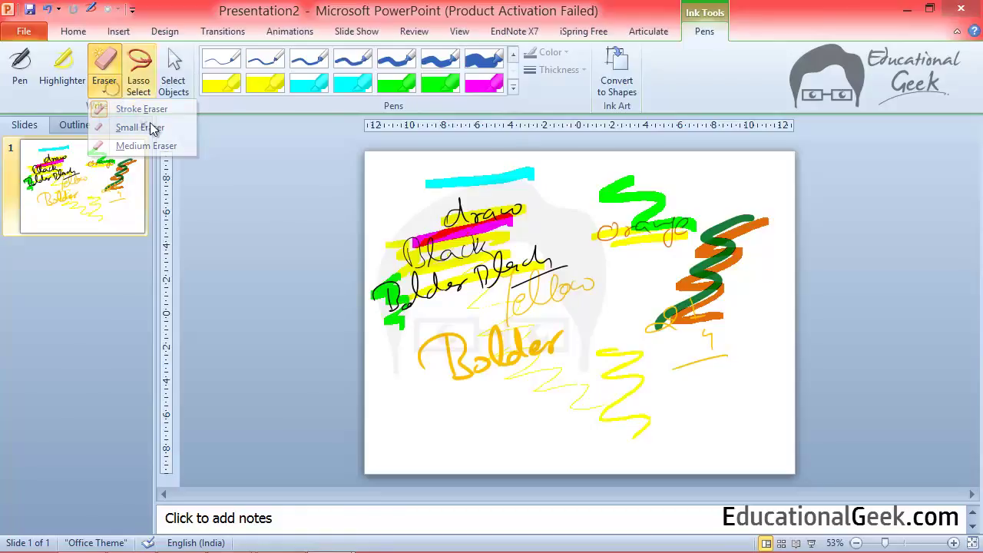
left_click(513, 178)
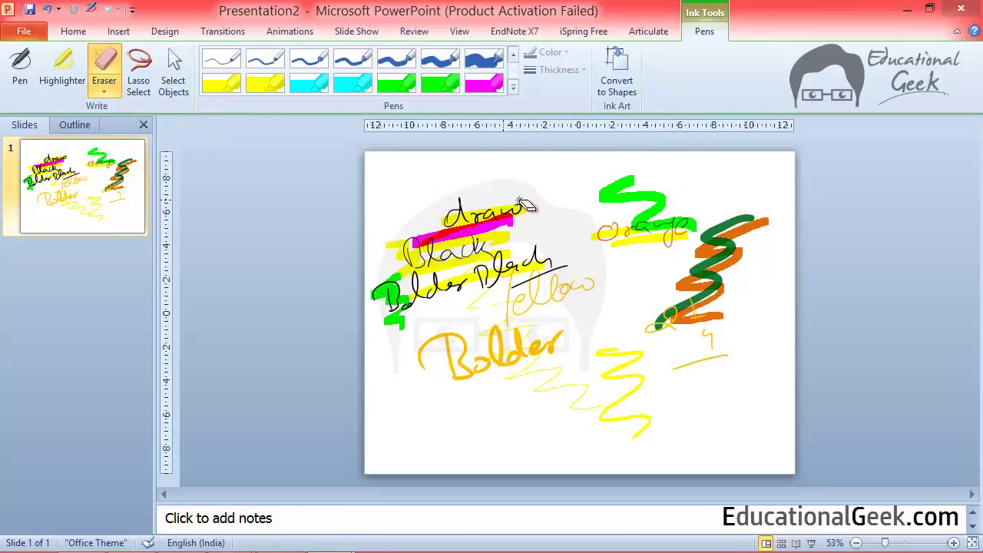
left_click(618, 201)
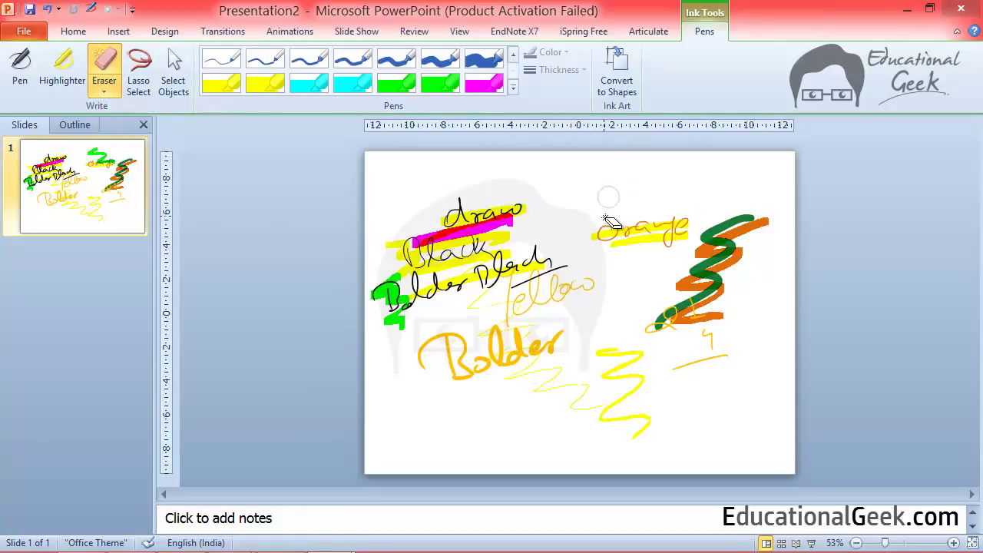
left_click(748, 223)
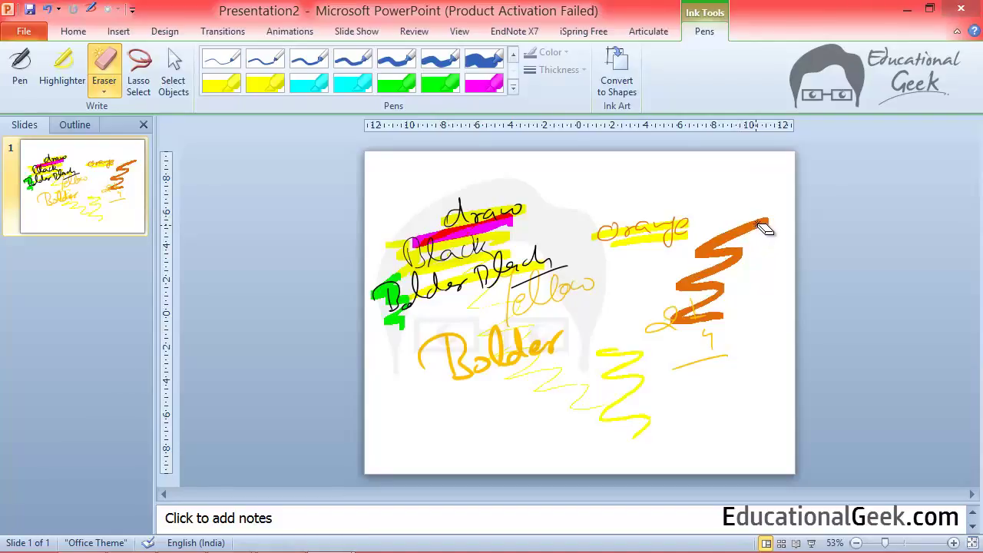
Step: Rub gaps through the black words, the orange zigzag and the thick yellow zigzag with the Small Eraser
left_click(106, 91)
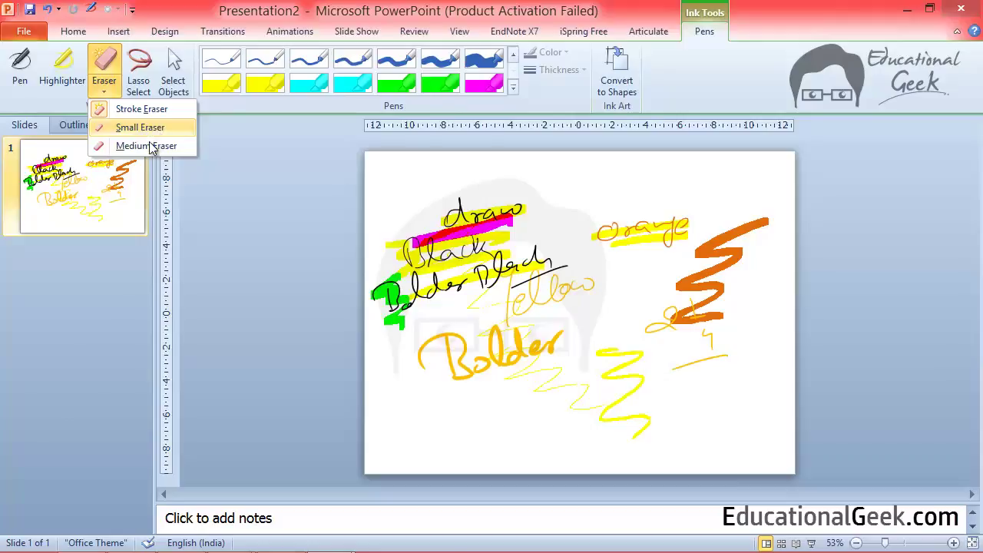
left_click(139, 128)
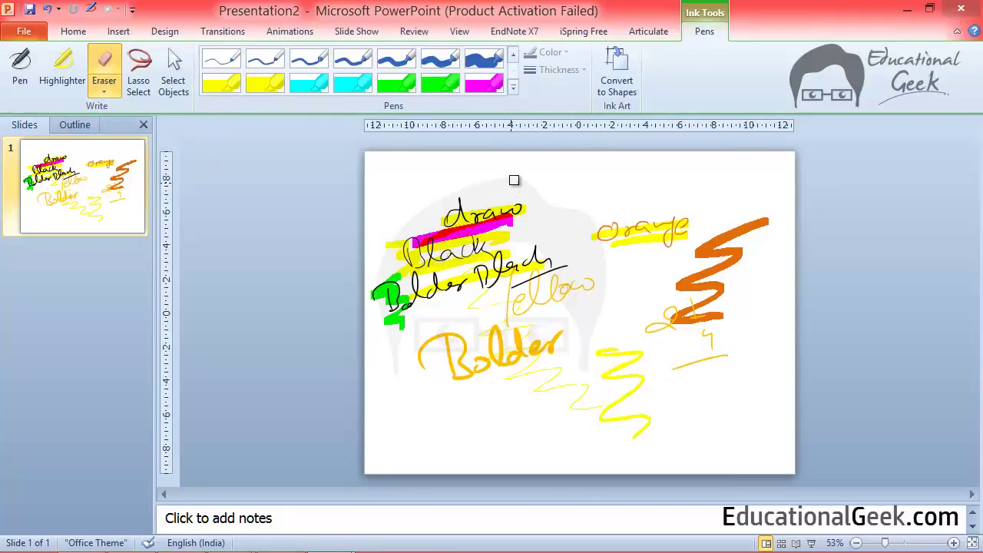
mouse_move(513, 180)
left_mouse_down()
mouse_move(440, 311)
mouse_move(440, 215)
mouse_move(502, 281)
left_mouse_up()
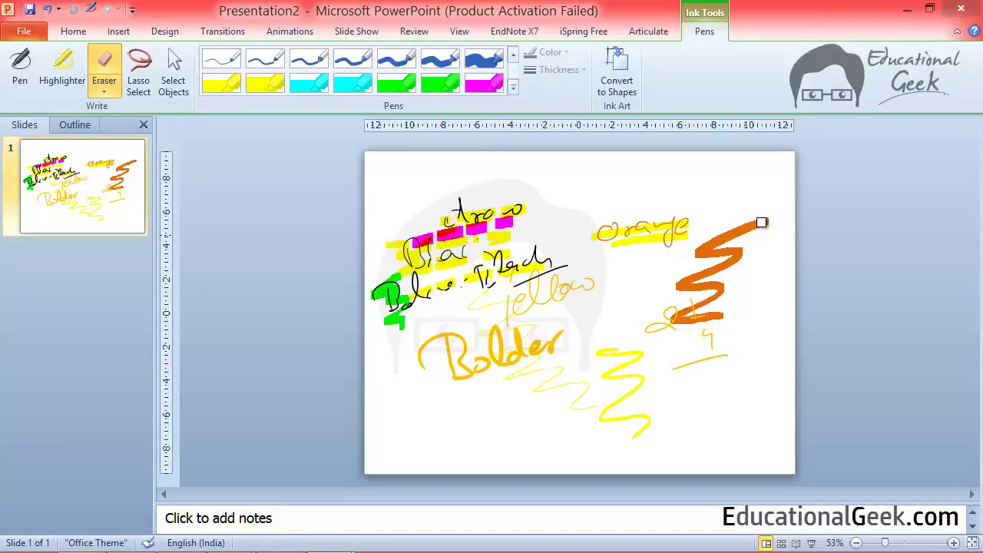
left_click_drag(761, 222, 777, 215)
mouse_move(616, 357)
left_mouse_down()
mouse_move(606, 402)
mouse_move(700, 403)
left_mouse_up()
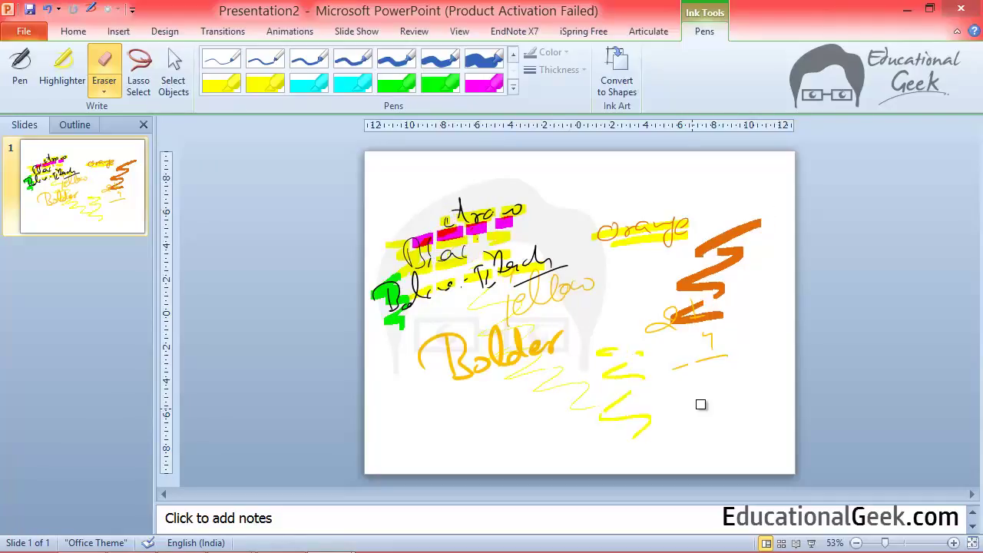
Step: Erase wider gaps through the black words, "Yellow" and "Bolder" with the Medium Eraser
left_click(111, 90)
left_click(137, 145)
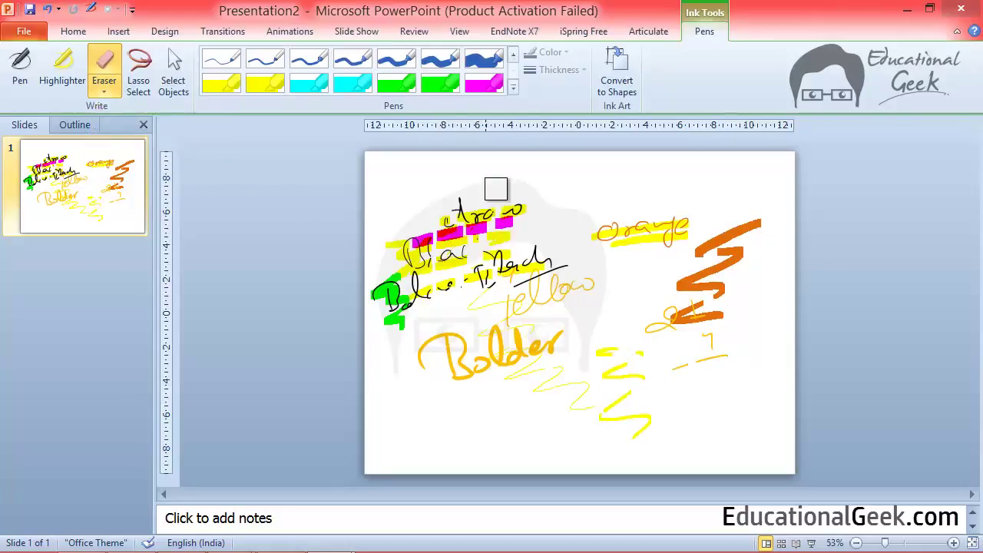
mouse_move(496, 188)
left_mouse_down()
mouse_move(453, 302)
mouse_move(632, 371)
mouse_move(569, 267)
left_mouse_up()
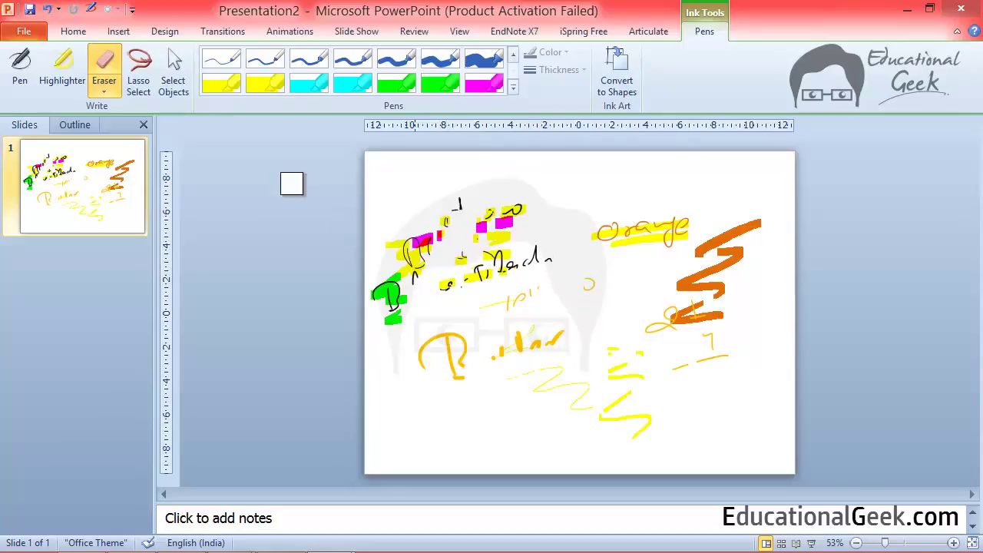
Step: Remove magenta highlight fragments around "Black" with the Stroke Eraser
left_click(108, 98)
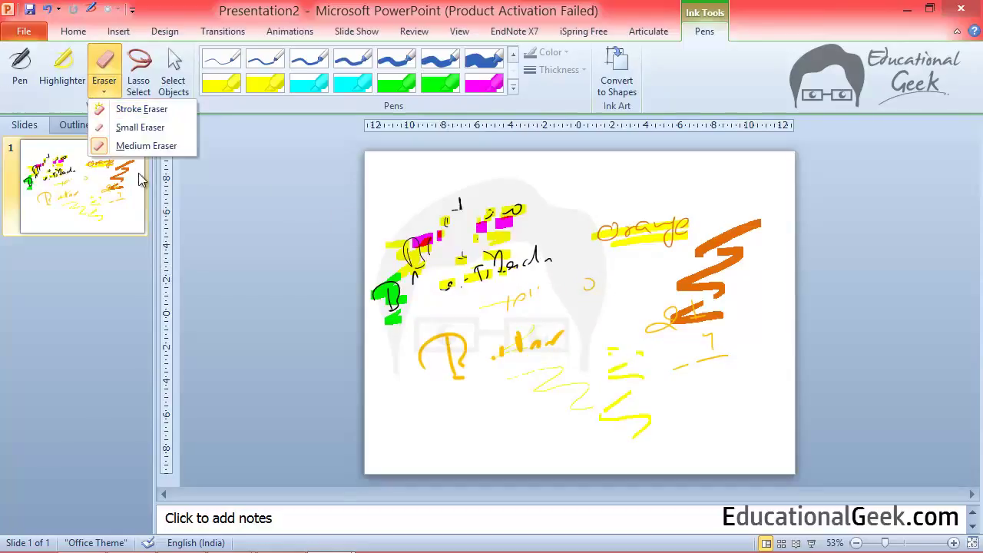
left_click(127, 109)
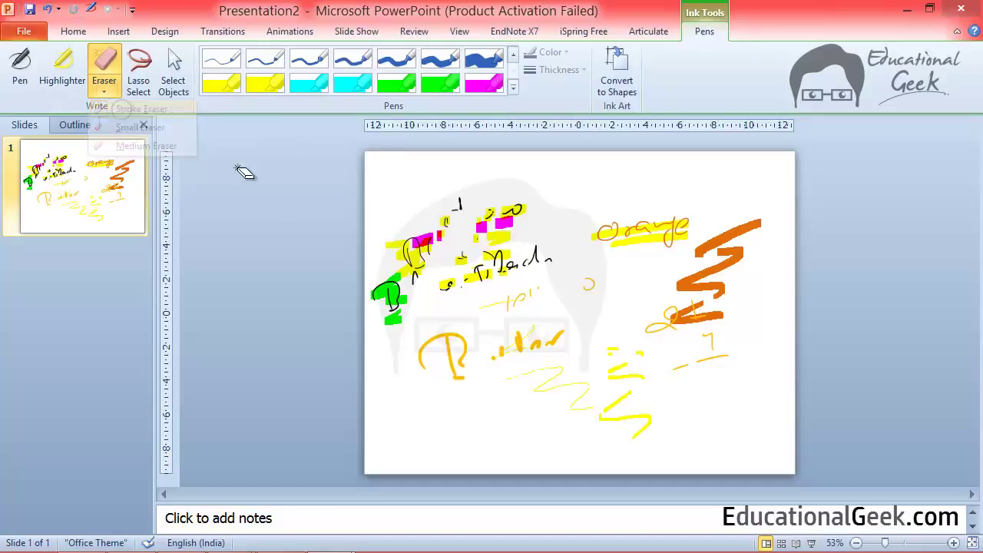
left_click(427, 244)
left_click_drag(488, 232, 454, 274)
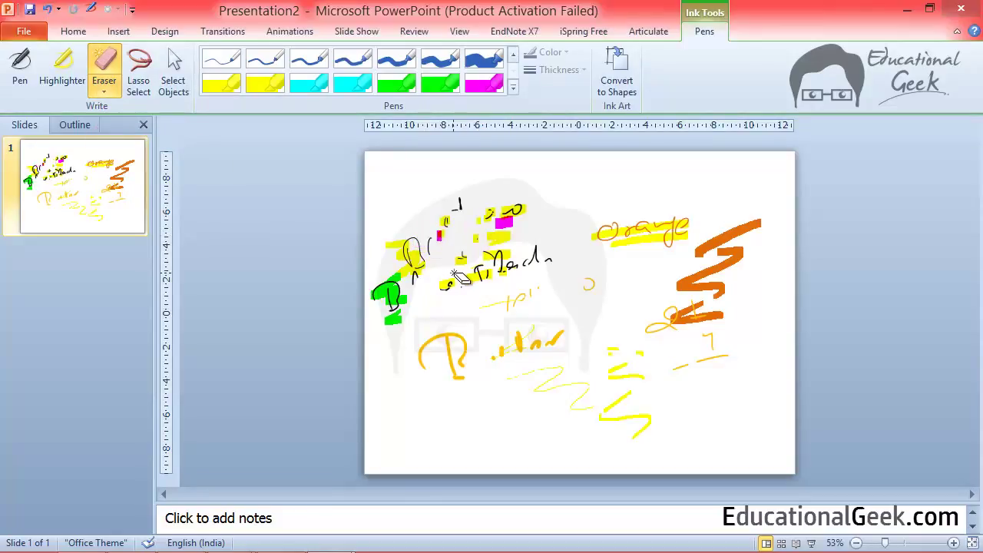
Step: Lasso "orange", the orange zigzag and the handwriting below them, move the selection over the black words, and undo the move
left_click(140, 71)
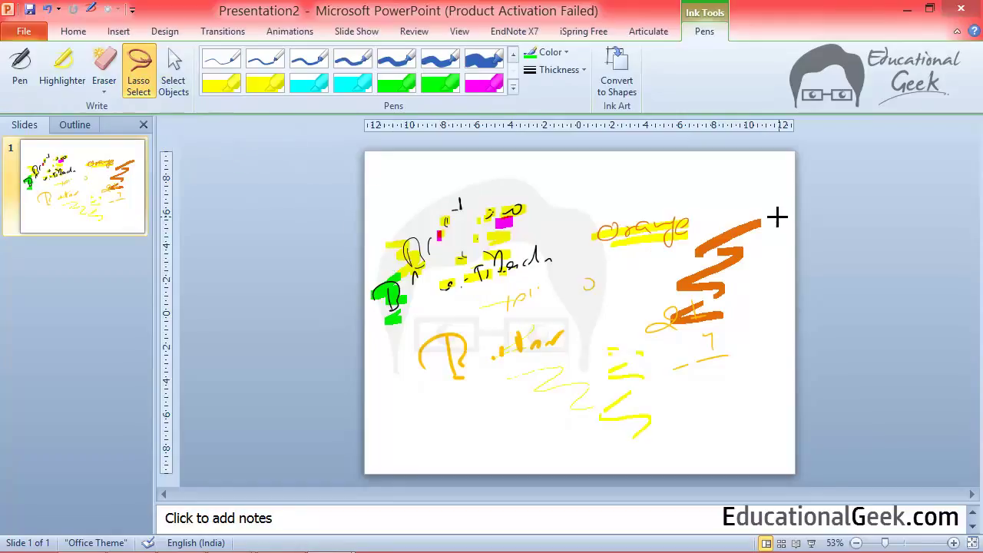
mouse_move(775, 190)
left_mouse_down()
mouse_move(645, 176)
mouse_move(575, 284)
mouse_move(708, 369)
mouse_move(791, 217)
mouse_move(778, 208)
left_mouse_up()
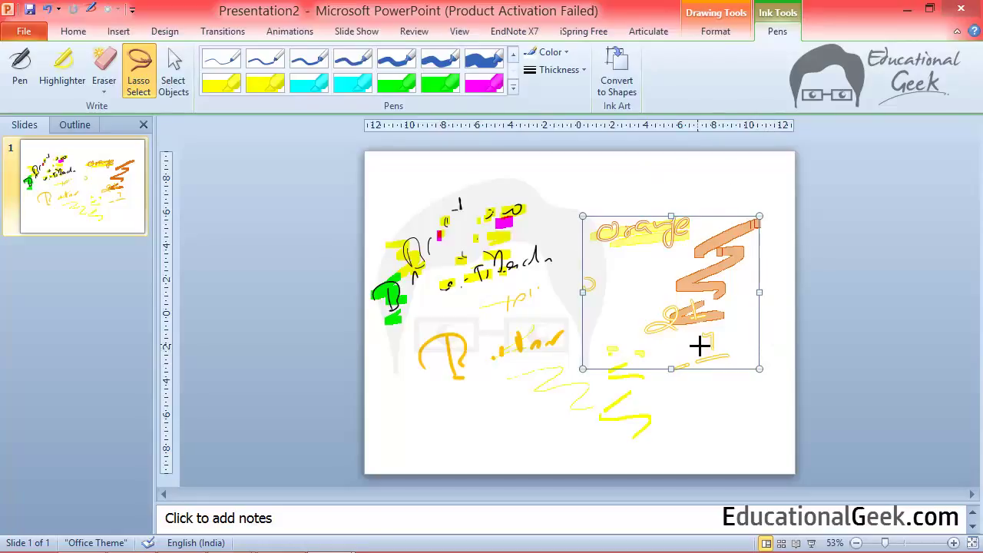
left_click_drag(715, 246, 596, 195)
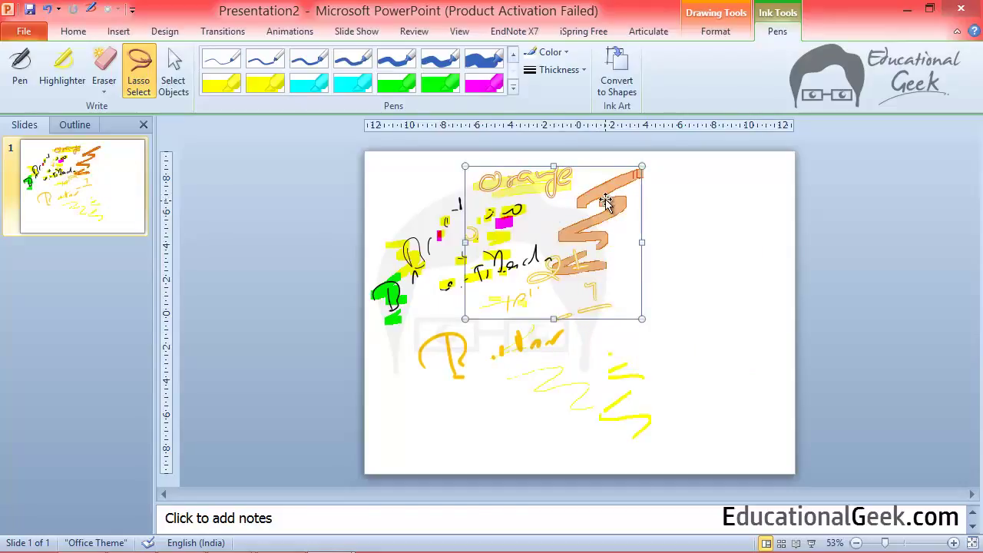
key("ctrl+z")
Step: Stretch the lassoed ink wider across the slide and taller towards its upper edge, and delete it
left_click_drag(583, 291, 415, 291)
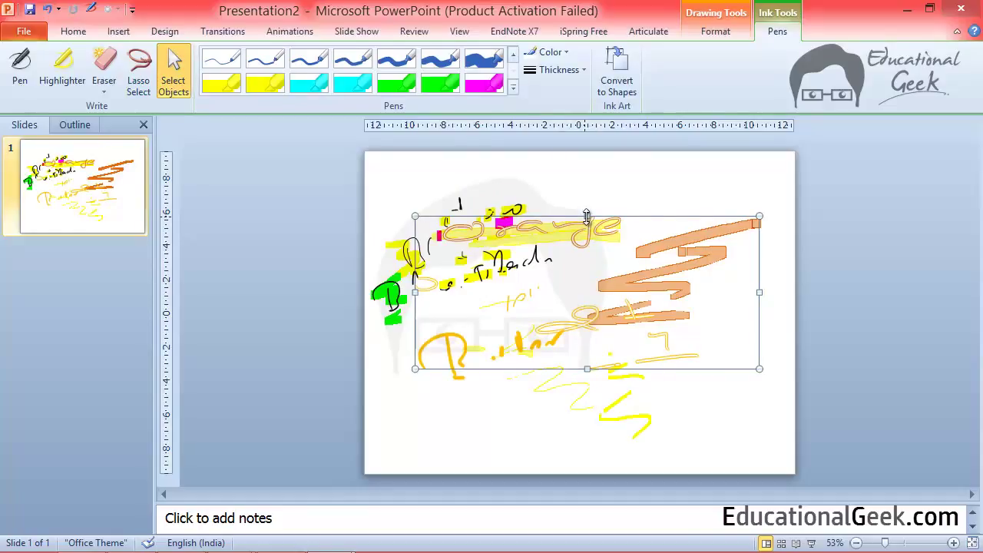
mouse_move(588, 217)
left_mouse_down()
mouse_move(572, 159)
mouse_move(587, 159)
left_mouse_up()
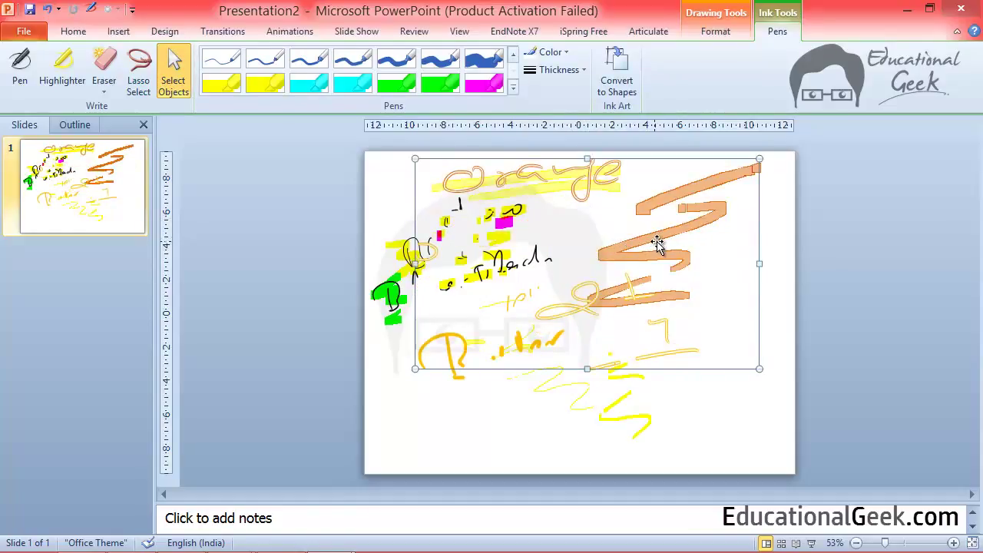
key("Delete")
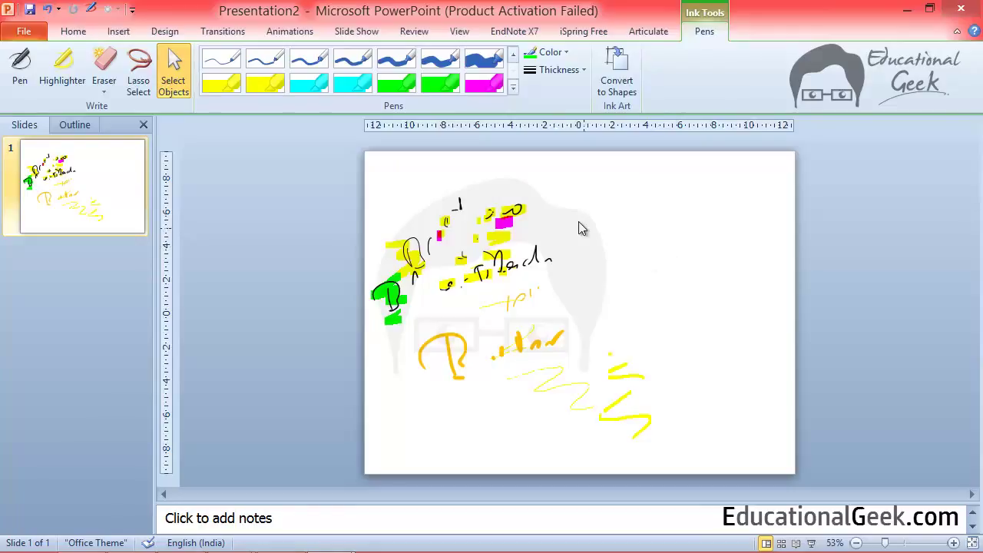
Step: Move the magenta mark and the black, yellow and orange word fragments separately to other places using Select Objects, and reselect the magenta mark
left_click(172, 82)
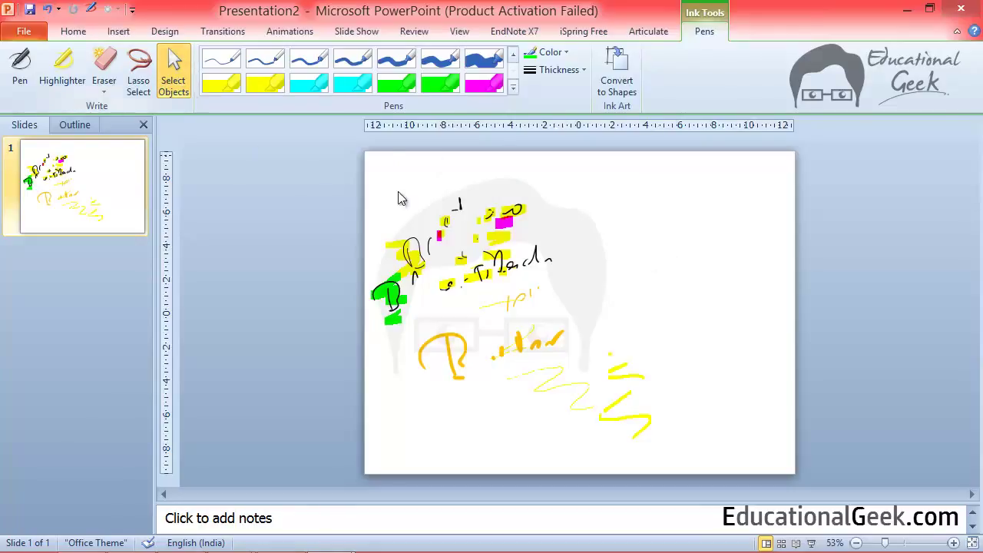
left_click_drag(504, 225, 653, 226)
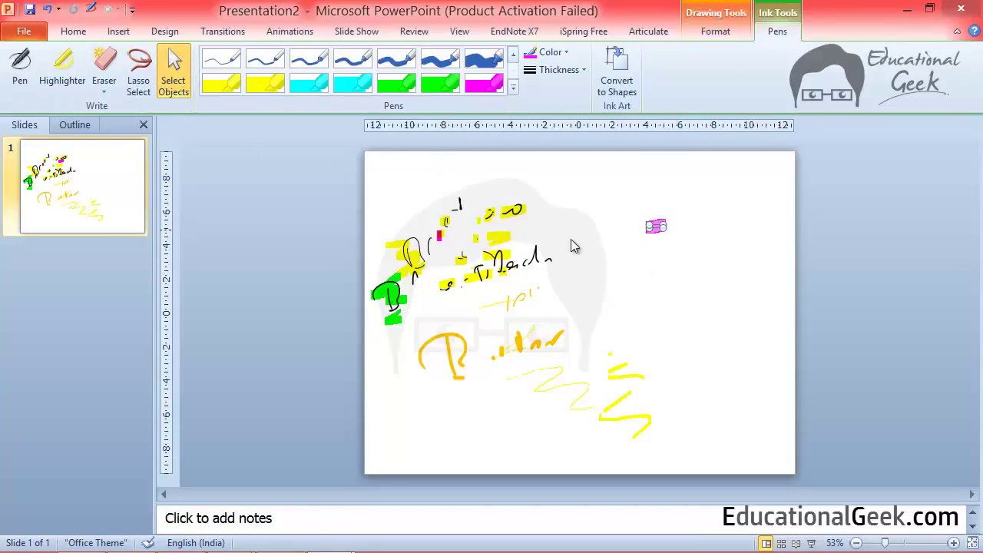
left_click_drag(572, 230, 646, 266)
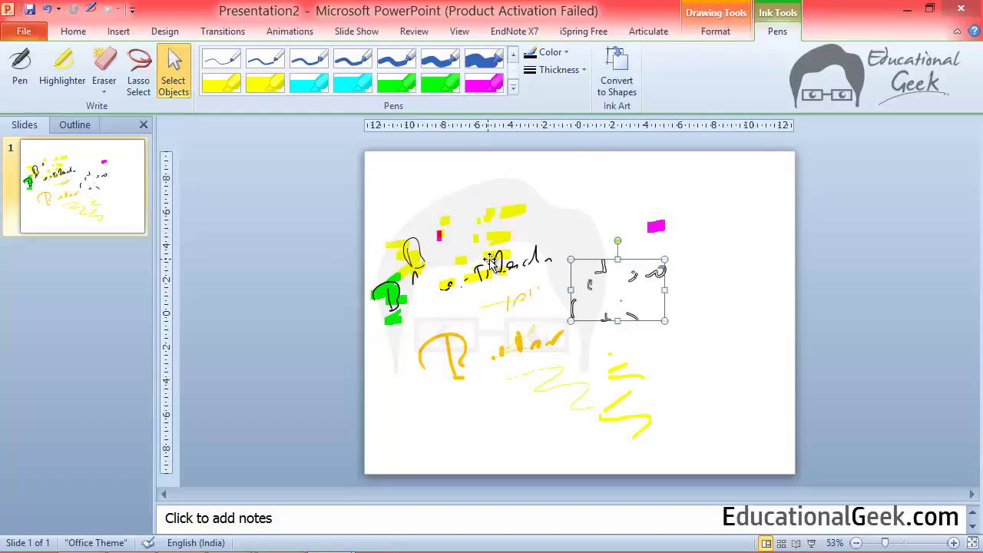
left_click(588, 182)
left_click_drag(537, 309, 752, 380)
left_click_drag(493, 384, 428, 458)
left_click_drag(413, 253, 402, 185)
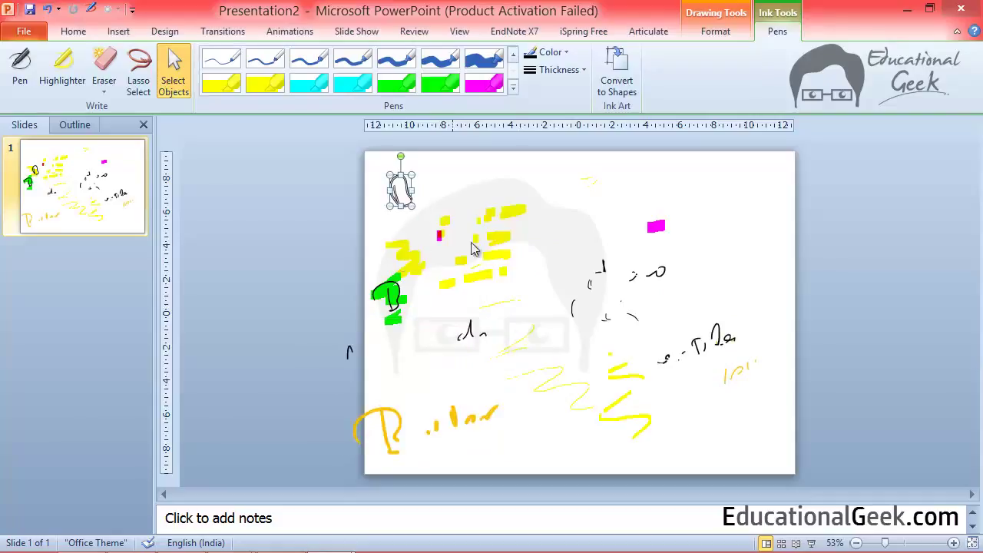
left_click(654, 225)
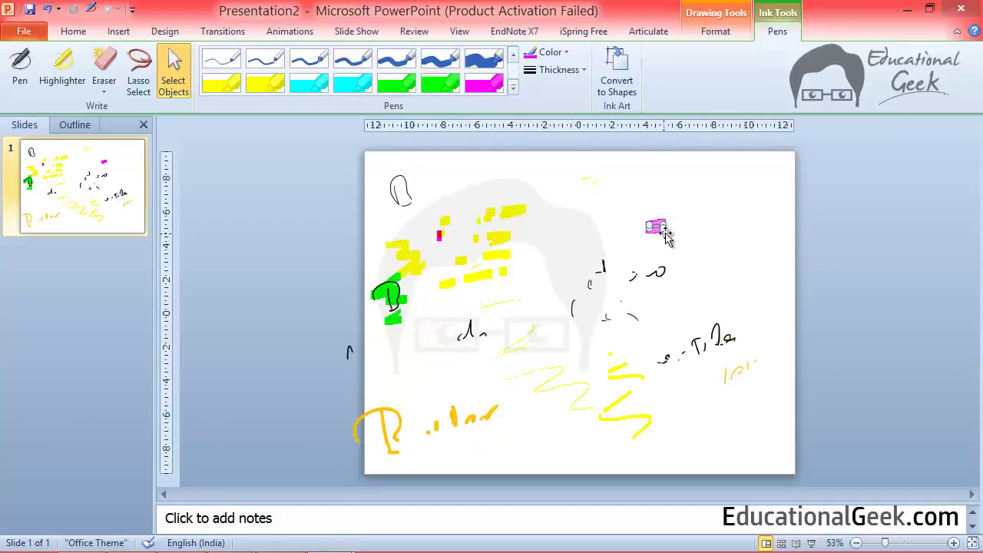
Step: Enlarge the magenta mark into a long diagonal, stretch it up towards the slide's upper edge, rotate it to point upwards, and delete it
left_click_drag(665, 232, 756, 301)
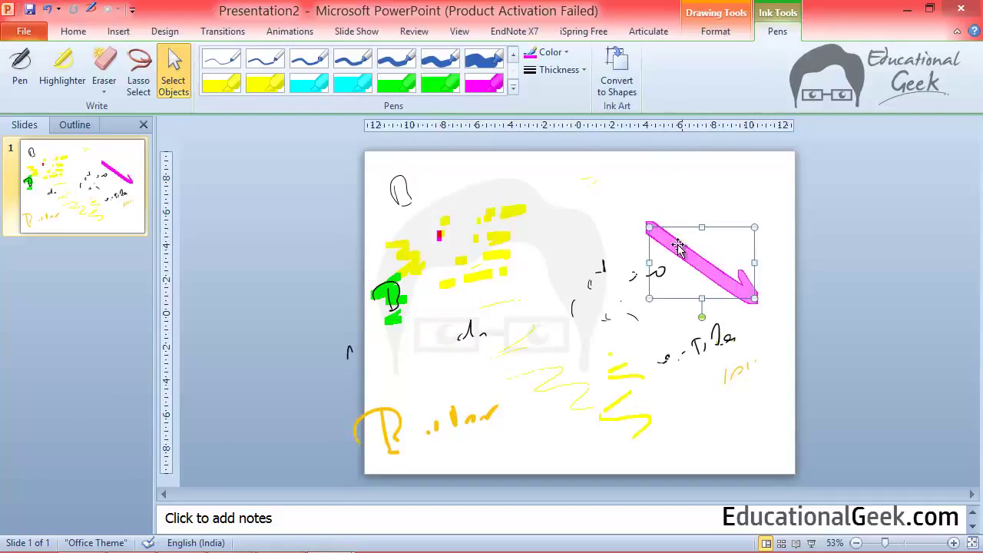
left_click_drag(702, 227, 702, 176)
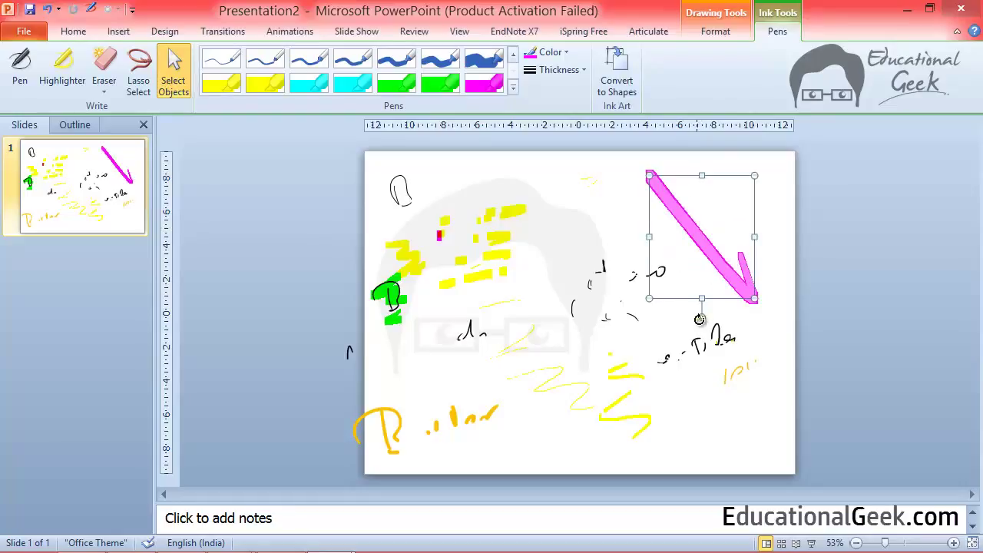
left_click_drag(705, 320, 776, 200)
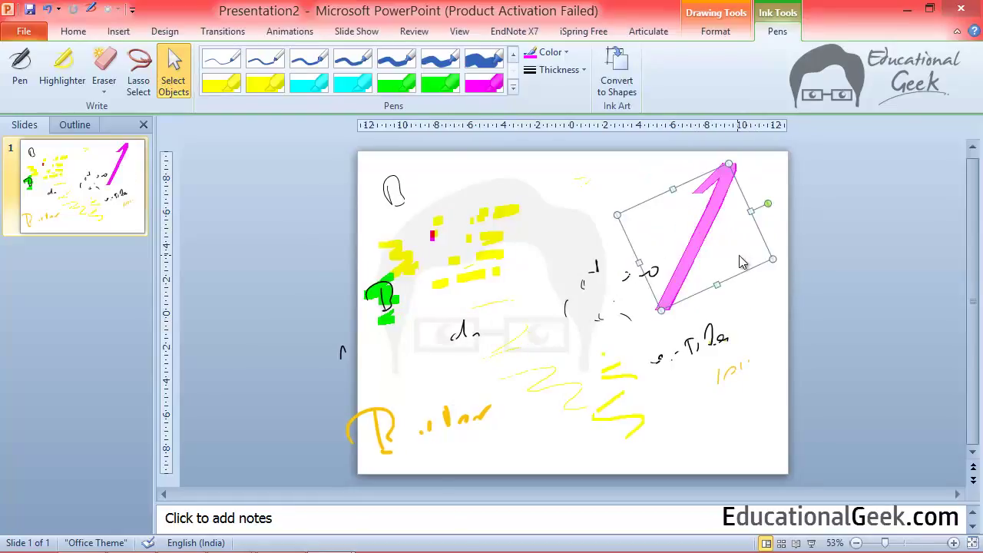
key("Delete")
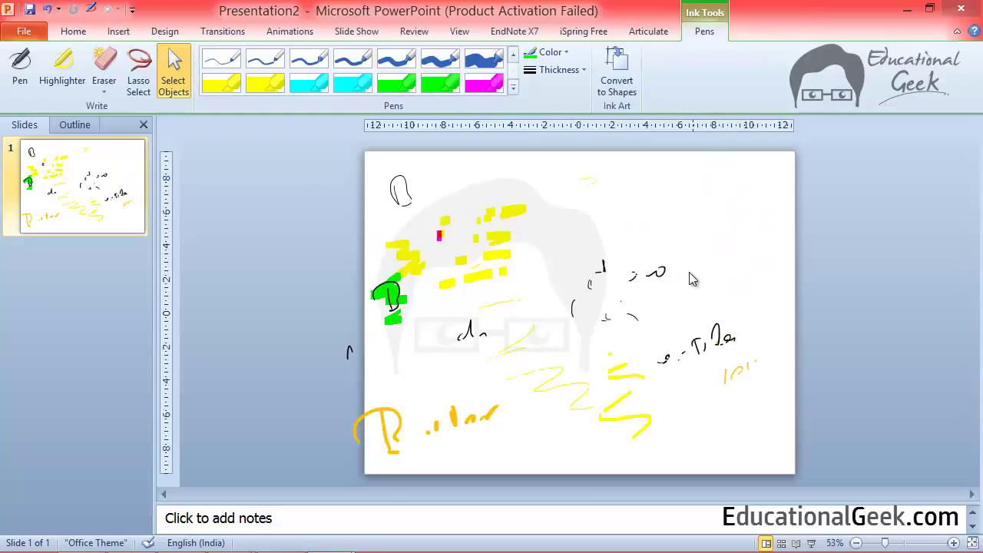
Step: Select all remaining ink on the slide with Select Objects, rotate the pieces together clockwise, and delete them
left_click(173, 91)
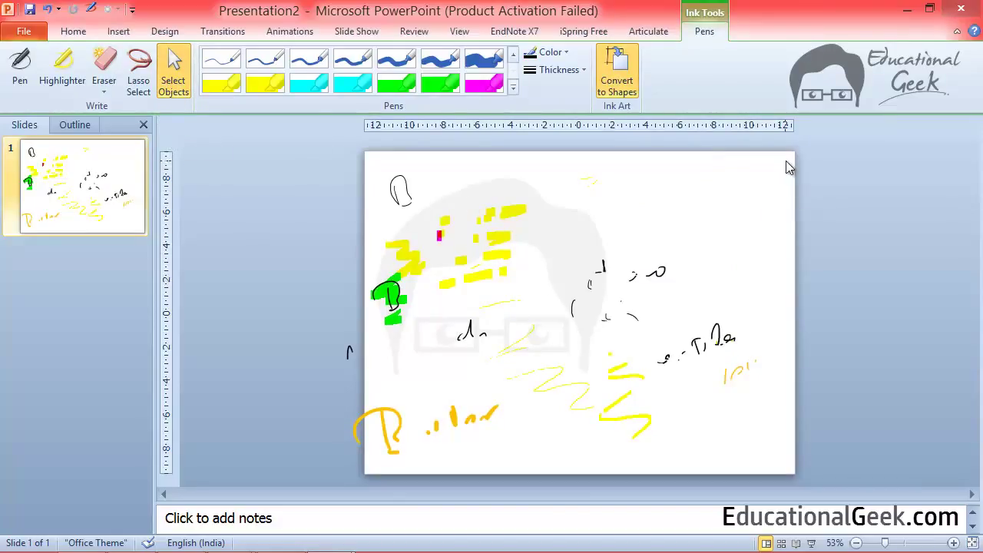
mouse_move(786, 160)
left_mouse_down()
mouse_move(783, 222)
mouse_move(510, 423)
mouse_move(321, 463)
left_mouse_up()
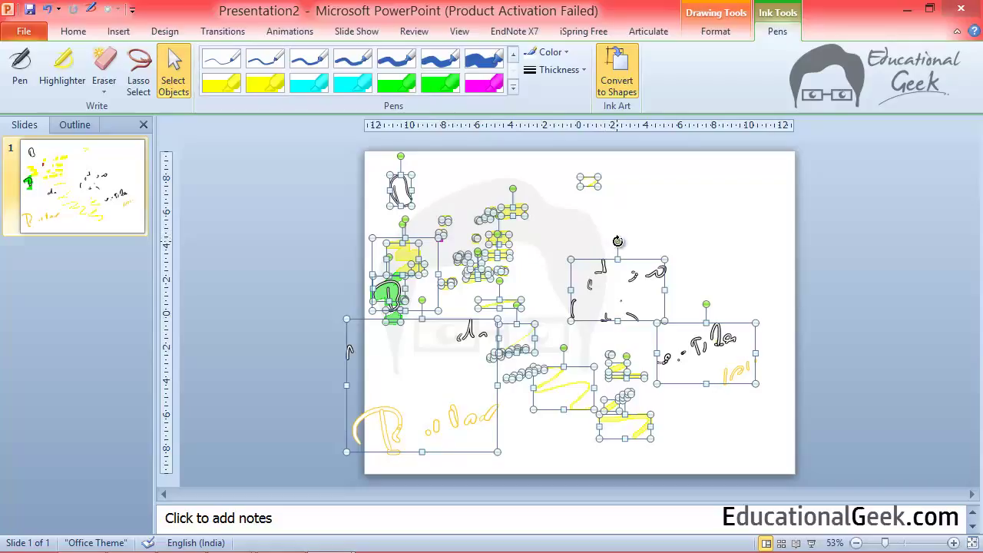
left_click_drag(642, 240, 596, 261)
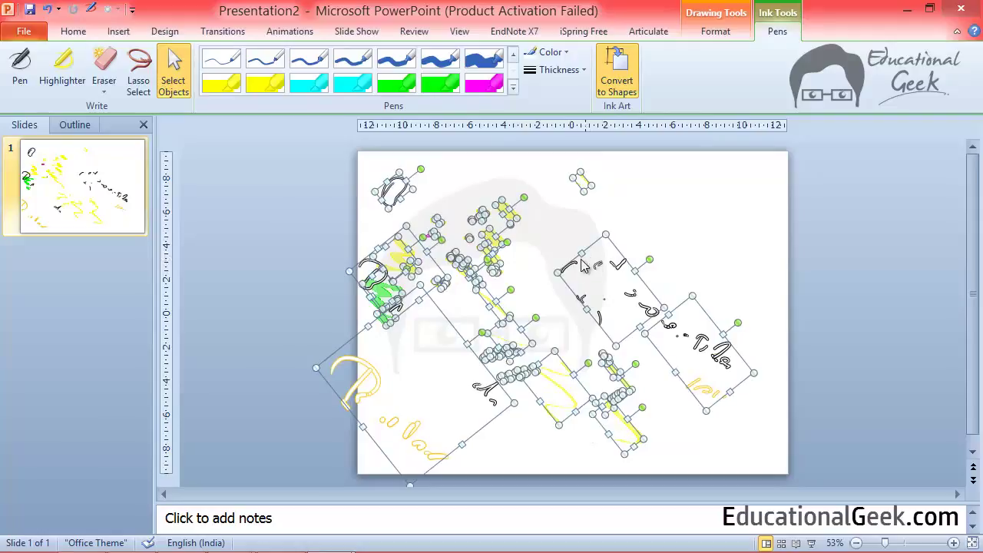
key("Delete")
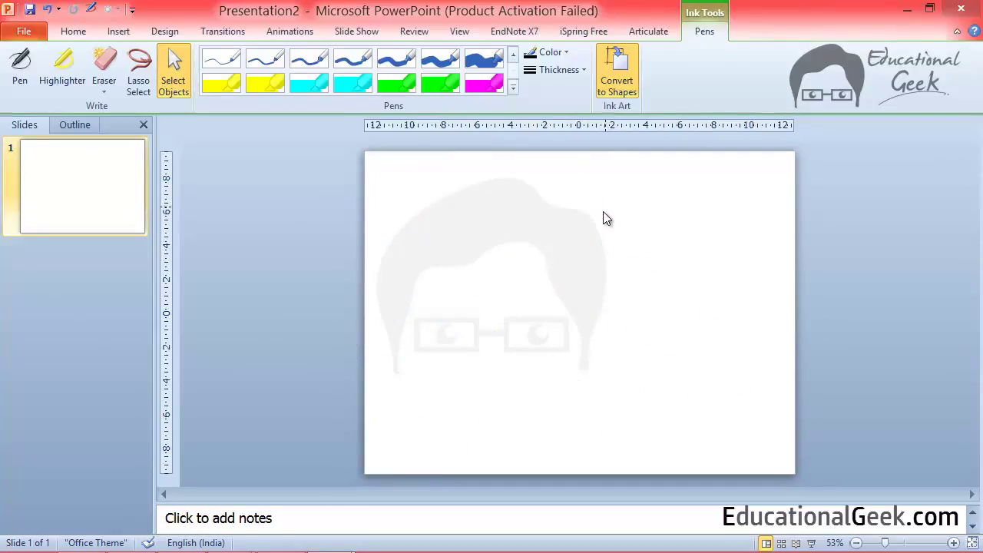